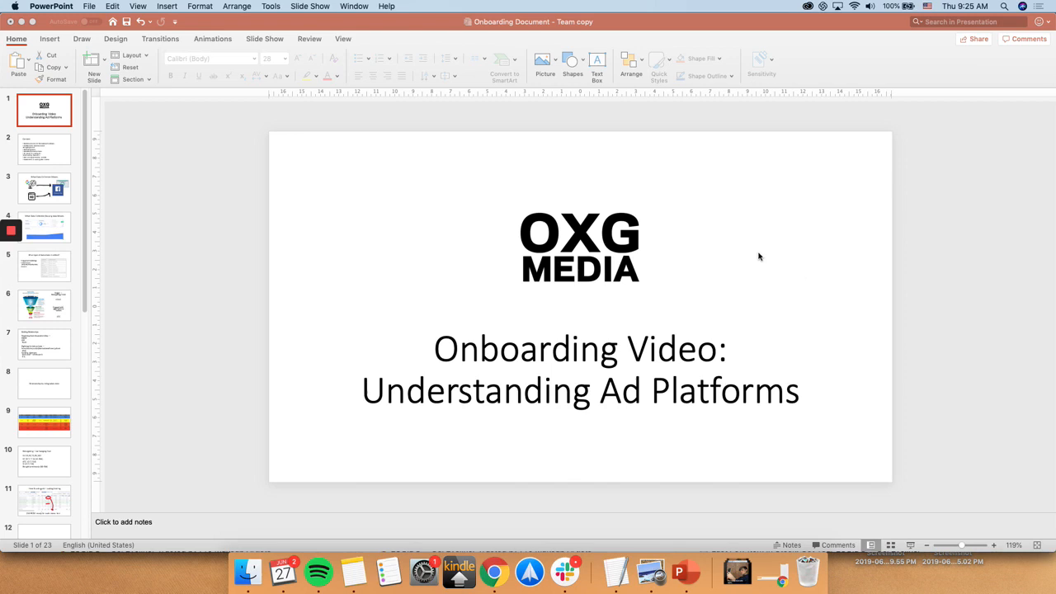
Show slide 2, the Content slide listing the onboarding topics.
{"action": "left_click", "coordinate": [50, 160]}
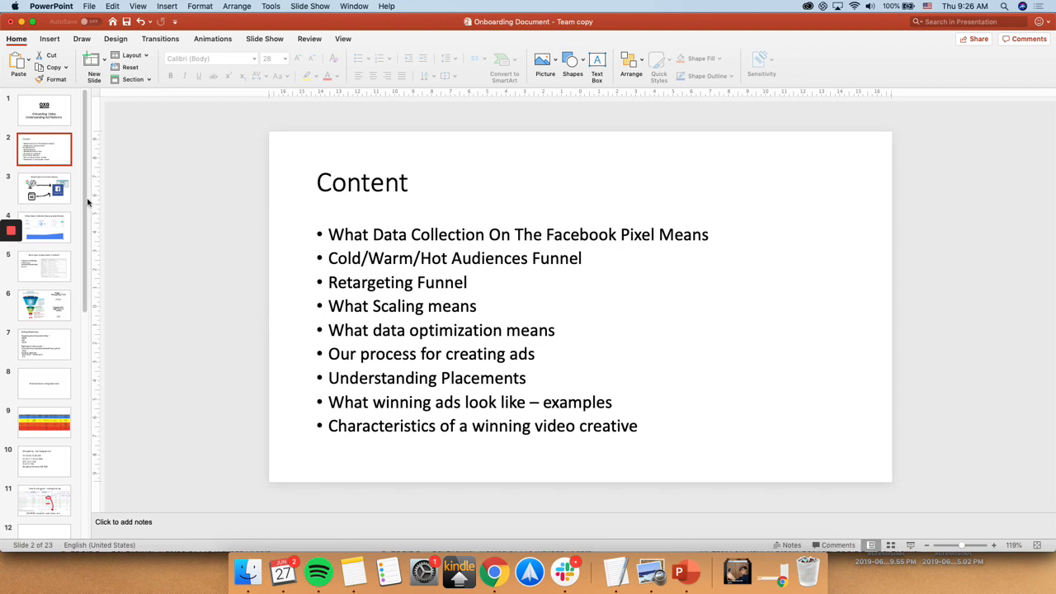
Show slide 3, 'What Data Collection Means', with data flowing into the Facebook Pixel.
{"action": "left_click", "coordinate": [50, 200]}
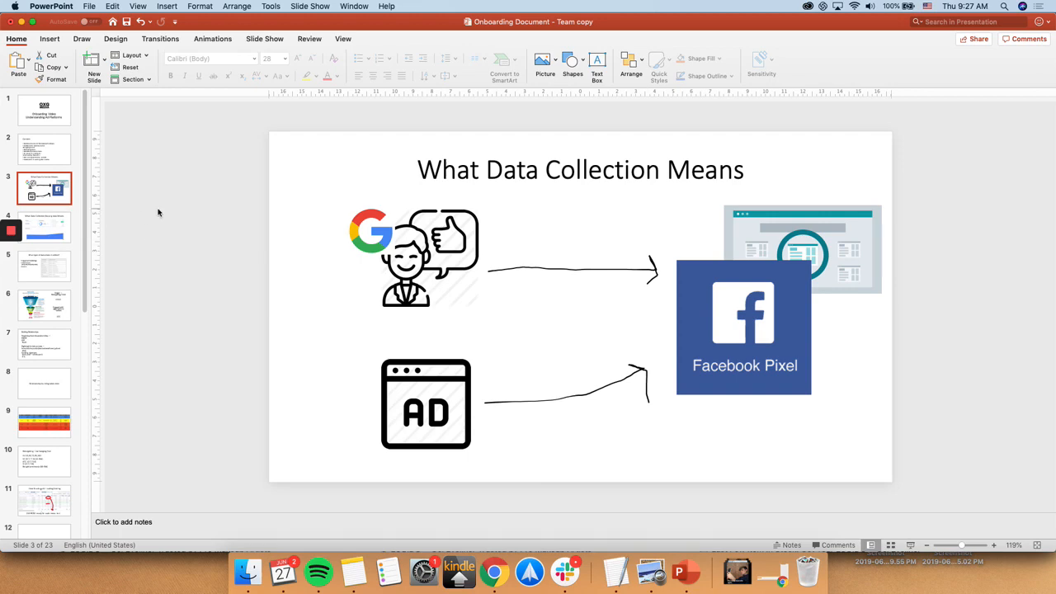
Advance to slide 4 with the website traffic analytics dashboard.
{"action": "key", "text": "Down"}
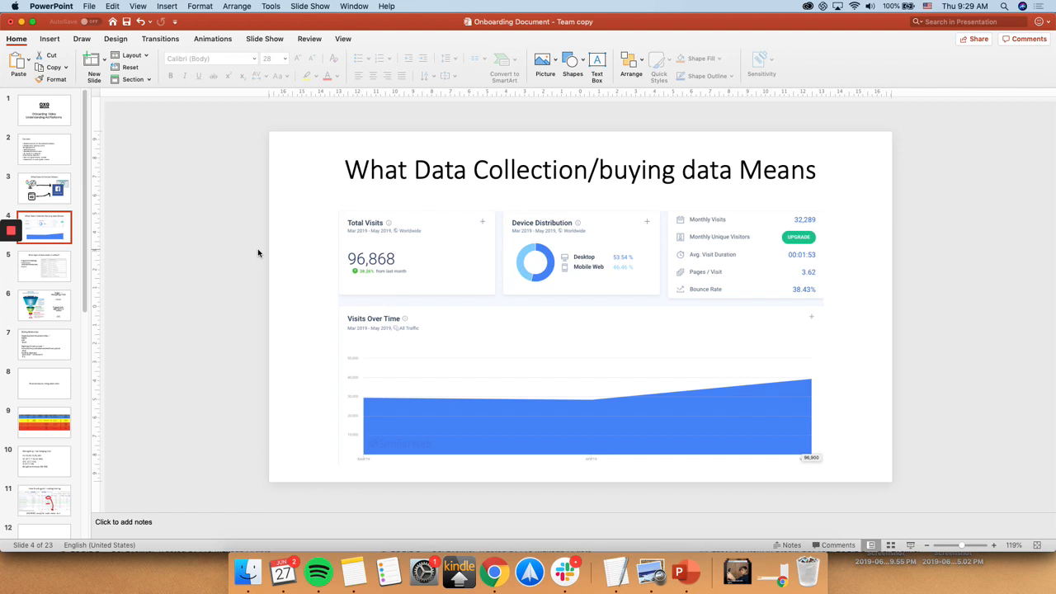
Step through the data-types slide 5 to the slide 6 funnel with retargeting/cold budget.
{"action": "left_click", "coordinate": [58, 268]}
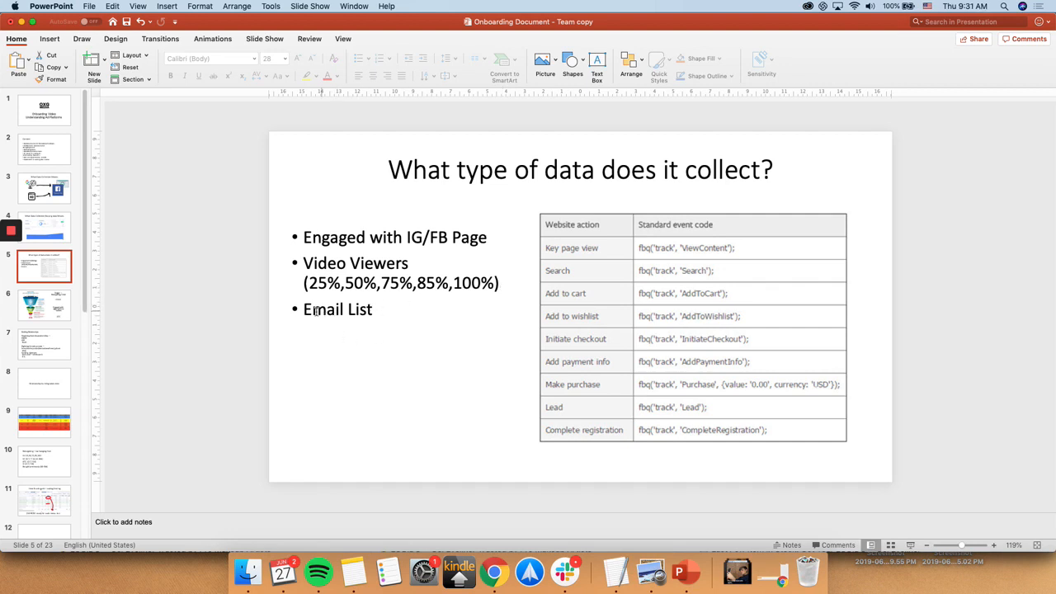
{"action": "left_click", "coordinate": [47, 309]}
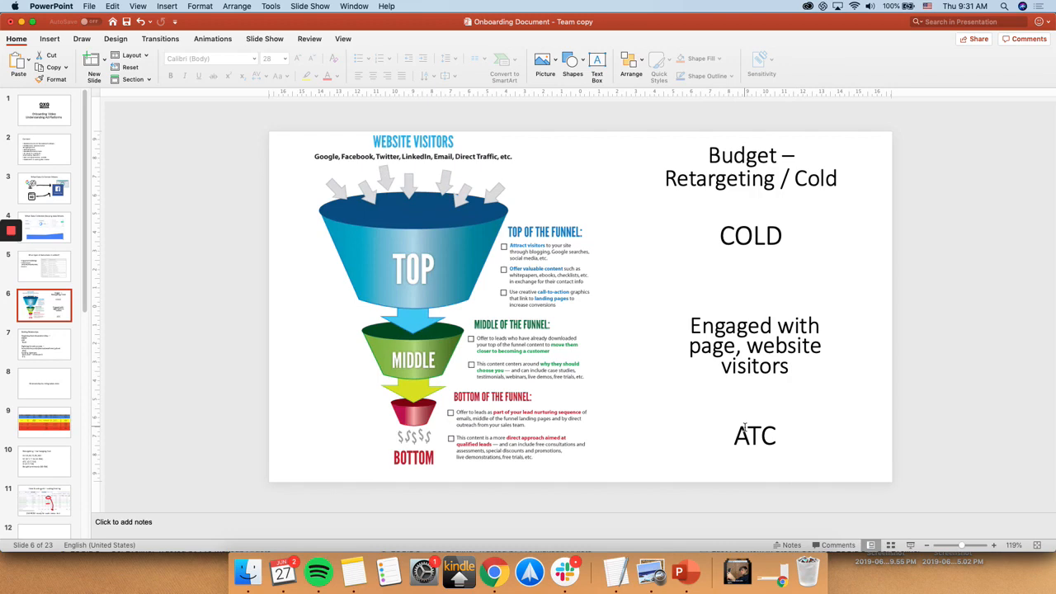
{"action": "left_click", "coordinate": [47, 267]}
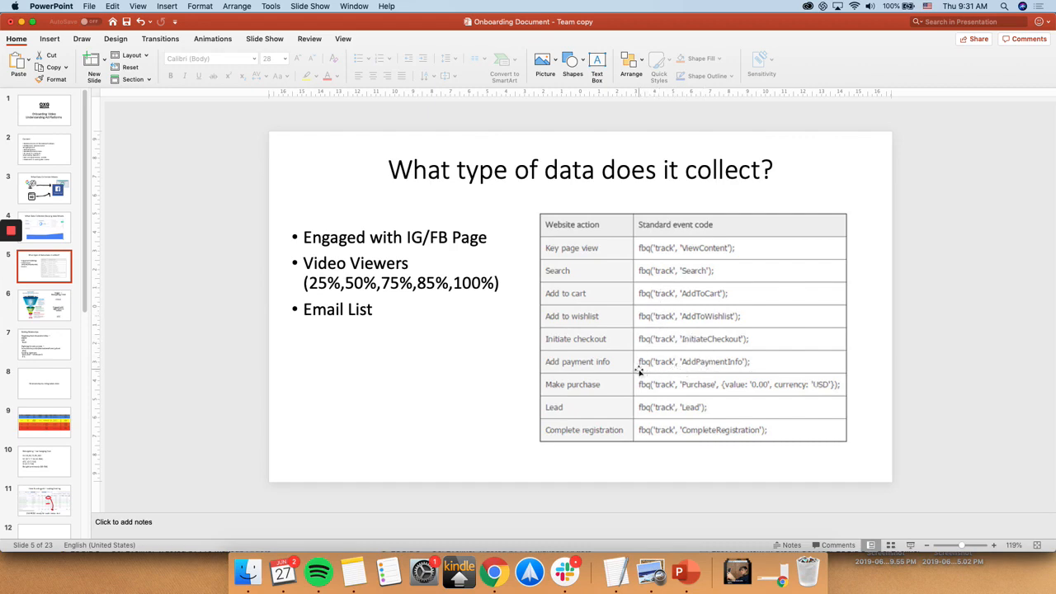
{"action": "left_click", "coordinate": [43, 300]}
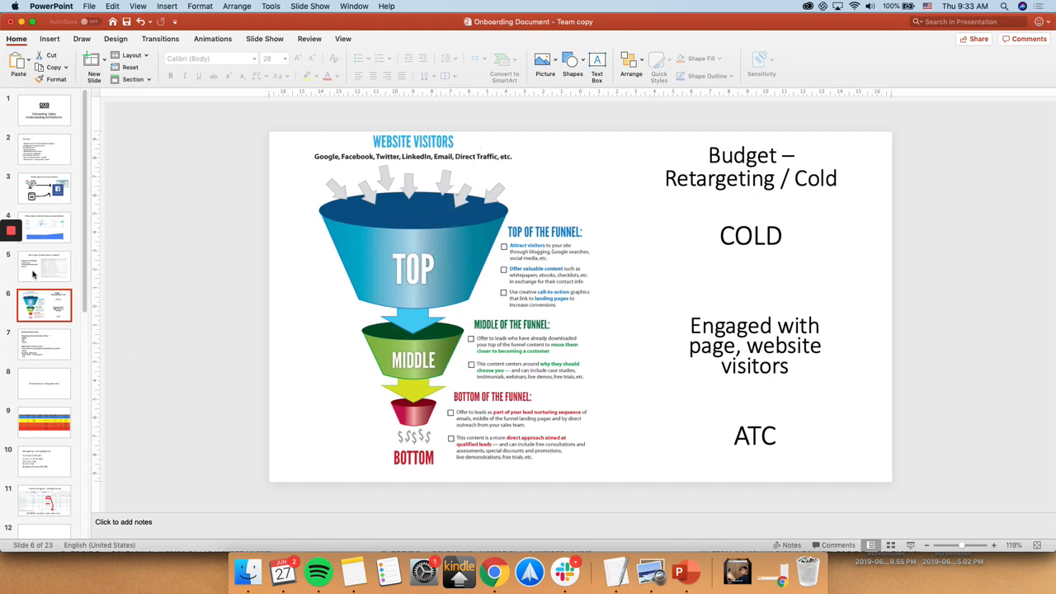
{"action": "scroll", "coordinate": [45, 278], "scroll_direction": "down", "scroll_amount": 2}
Show slide 7, Building Relationships, with its KNOW, LIKE, TRUST points.
{"action": "left_click", "coordinate": [48, 302]}
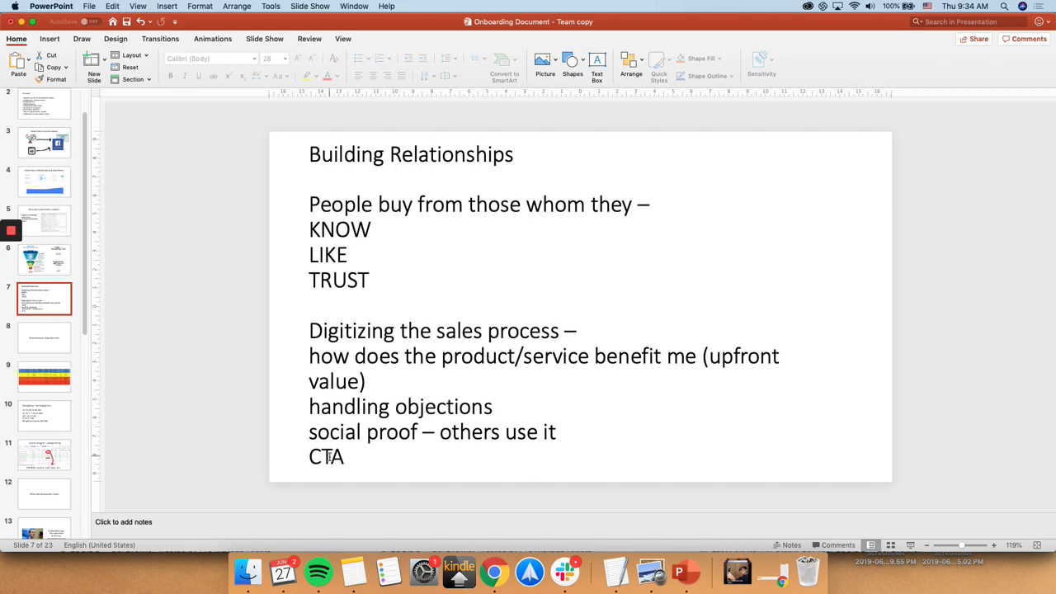
Step past 'Relationship building takes time' to the slide 9 colour-coded funnel campaign table.
{"action": "left_click", "coordinate": [75, 348]}
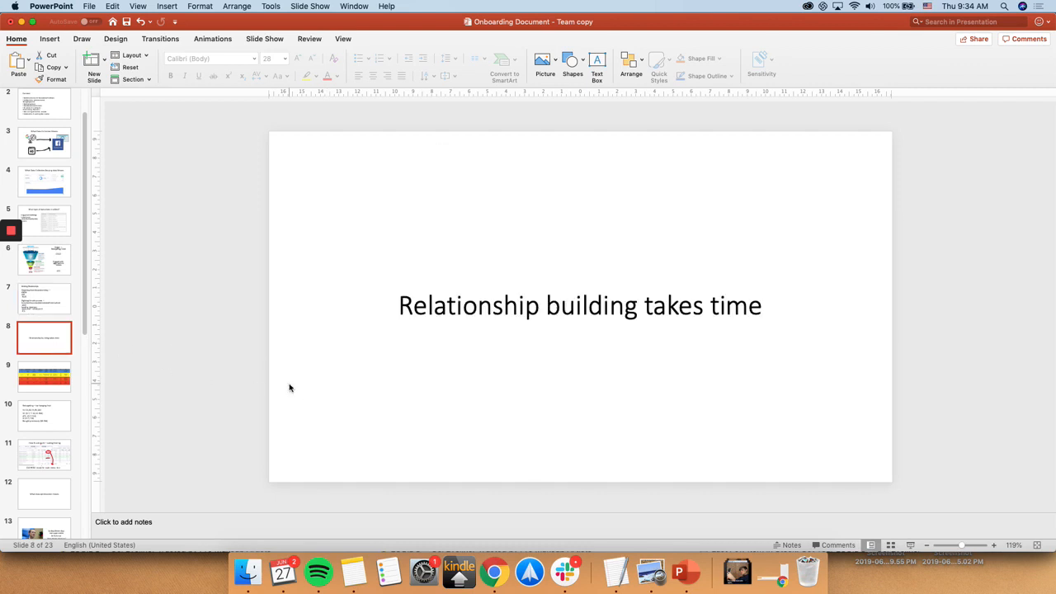
{"action": "scroll", "coordinate": [47, 311], "scroll_direction": "down", "scroll_amount": 2}
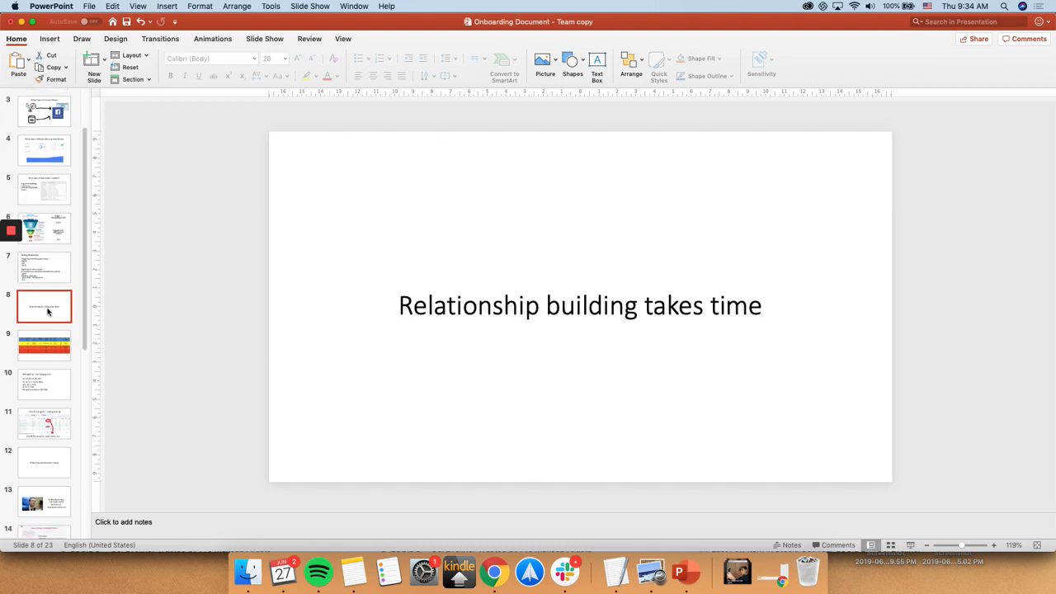
{"action": "scroll", "coordinate": [47, 311], "scroll_direction": "down", "scroll_amount": 4}
{"action": "left_click", "coordinate": [53, 295]}
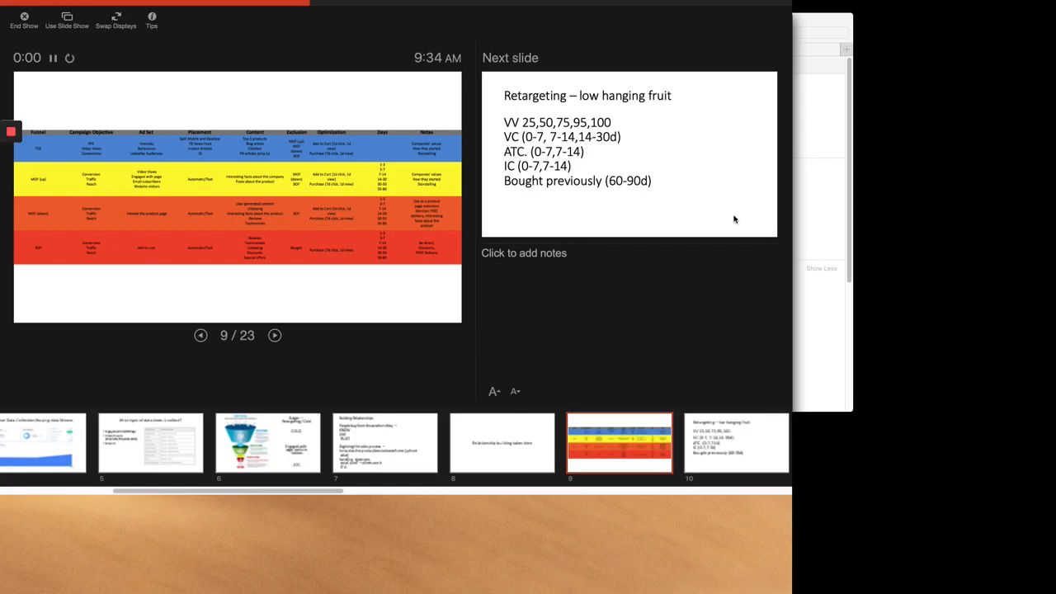
End the slide show, glance back at the funnel slide 6 and return to the campaign table slide 9.
{"action": "key", "text": "Escape"}
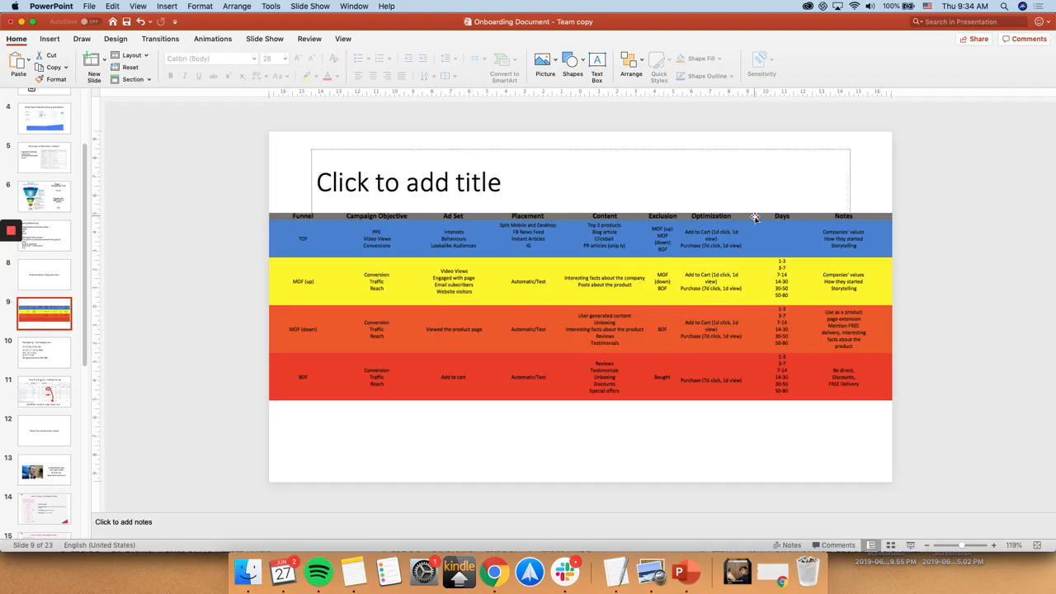
{"action": "scroll", "coordinate": [574, 255], "scroll_direction": "up", "scroll_amount": 2}
{"action": "scroll", "coordinate": [574, 255], "scroll_direction": "up", "scroll_amount": 2}
{"action": "scroll", "coordinate": [574, 255], "scroll_direction": "up", "scroll_amount": 2}
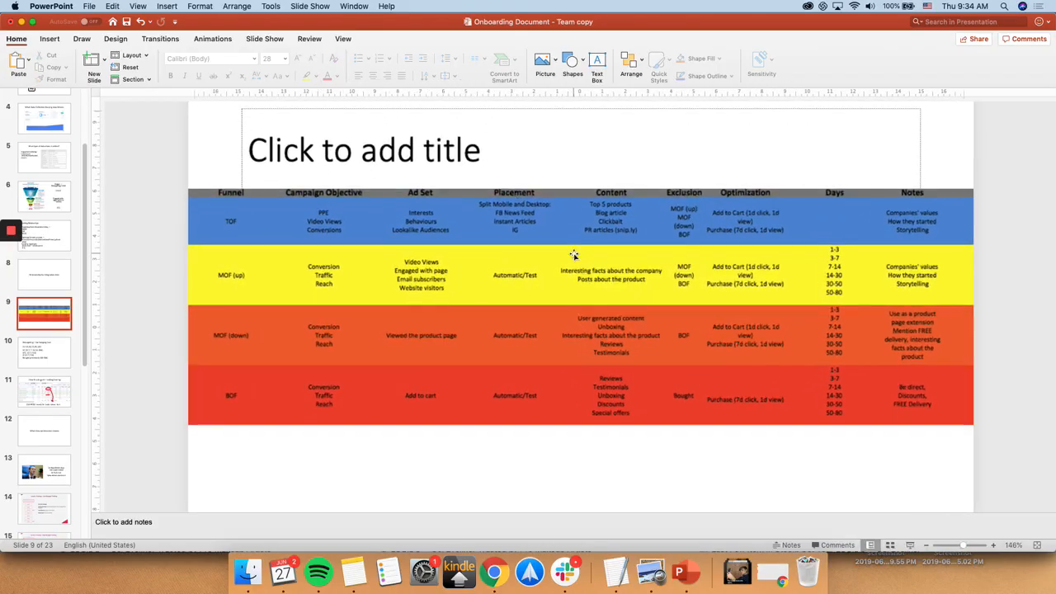
{"action": "scroll", "coordinate": [574, 254], "scroll_direction": "up", "scroll_amount": 1}
{"action": "scroll", "coordinate": [574, 255], "scroll_direction": "up", "scroll_amount": 1}
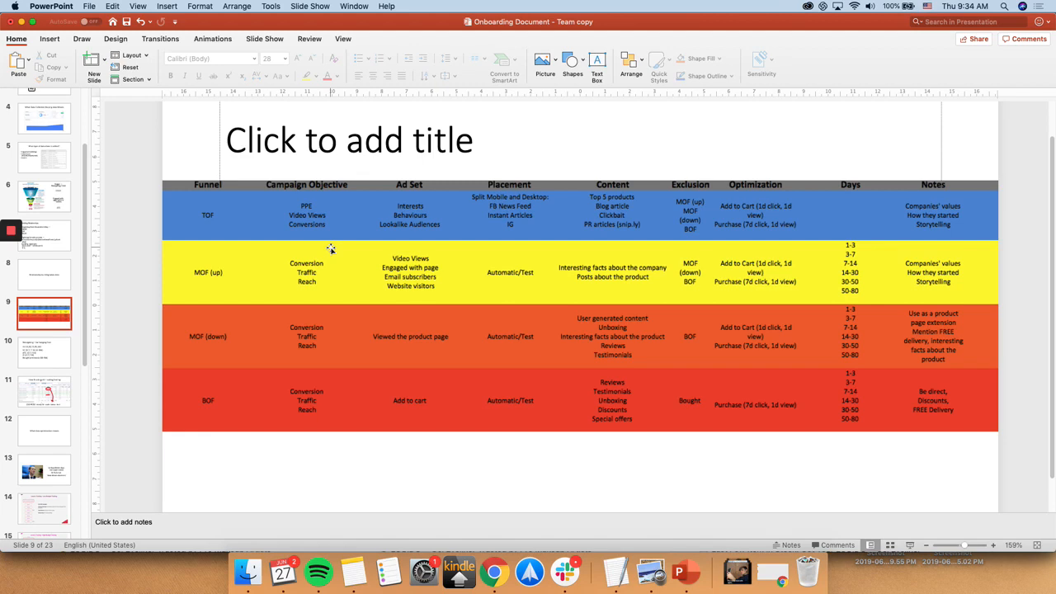
{"action": "left_click", "coordinate": [62, 206]}
{"action": "left_click", "coordinate": [59, 318]}
{"action": "scroll", "coordinate": [485, 407], "scroll_direction": "down", "scroll_amount": 3}
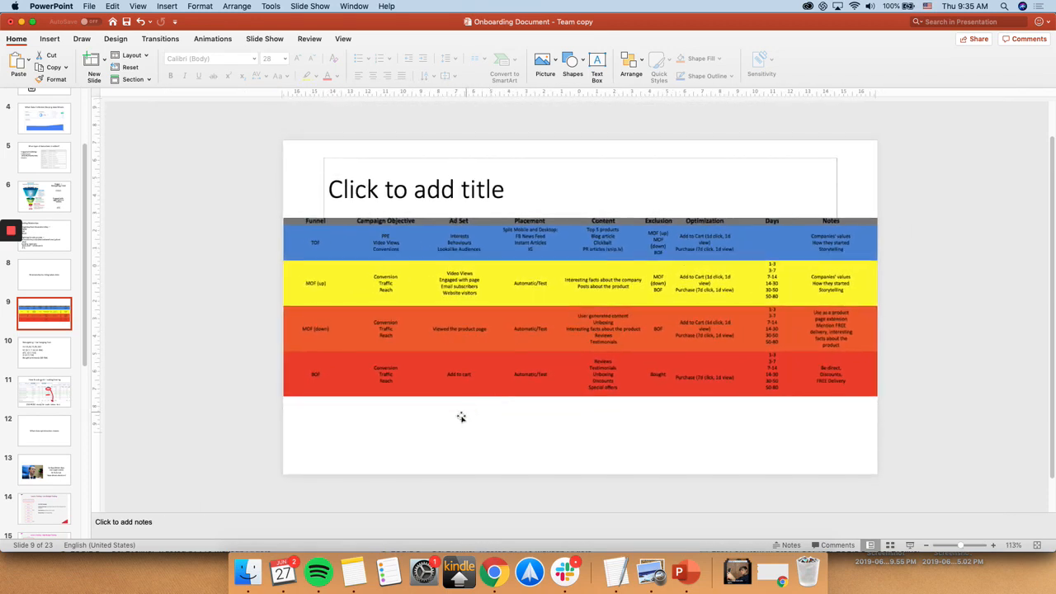
{"action": "scroll", "coordinate": [452, 420], "scroll_direction": "up", "scroll_amount": 2}
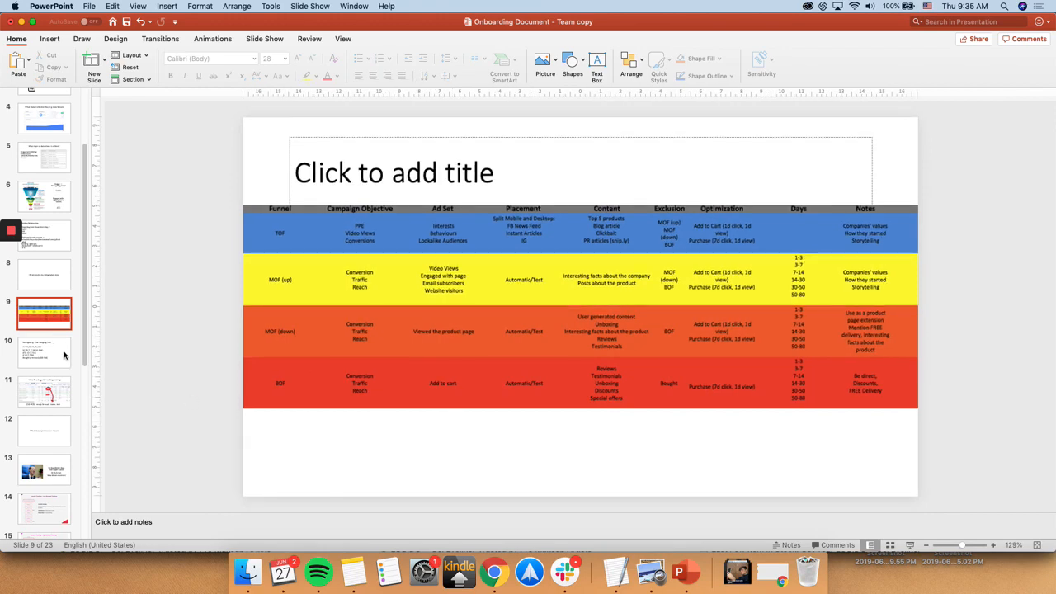
Show slide 10, 'Retargeting – low hanging fruit', then slide 11 on scaling/testing.
{"action": "left_click", "coordinate": [63, 355]}
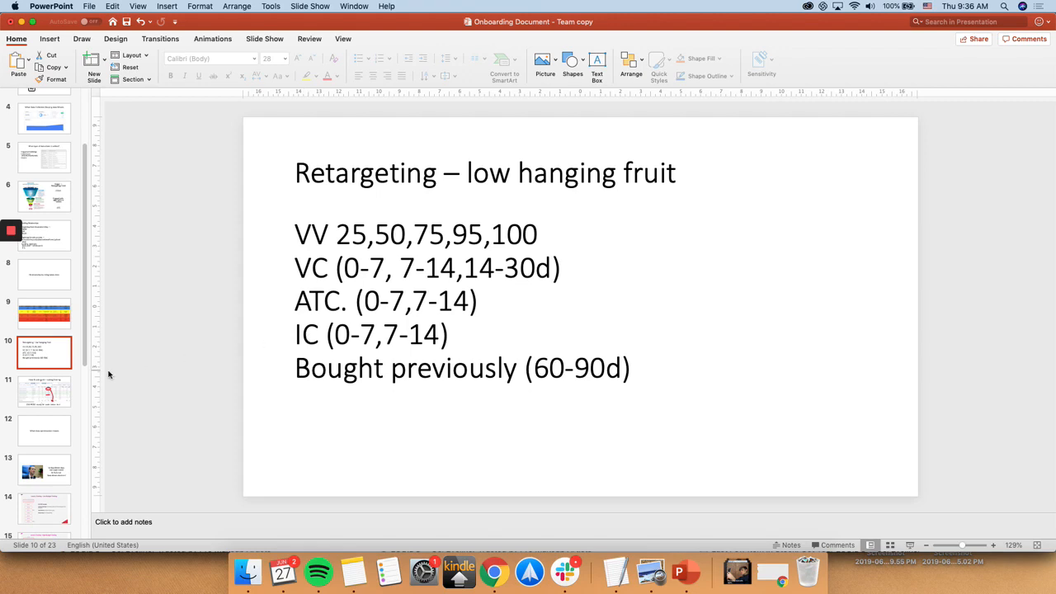
{"action": "left_click", "coordinate": [51, 389]}
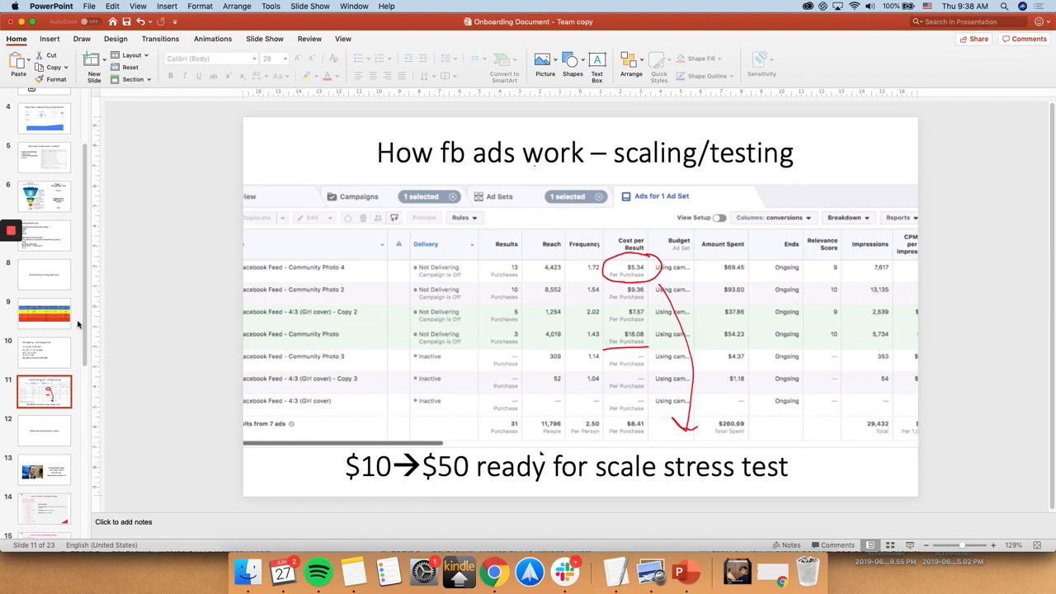
Review slides 12 and 13 (Up days/down days), revisit slide 11, then advance to Level 1 Testing.
{"action": "left_click", "coordinate": [45, 430]}
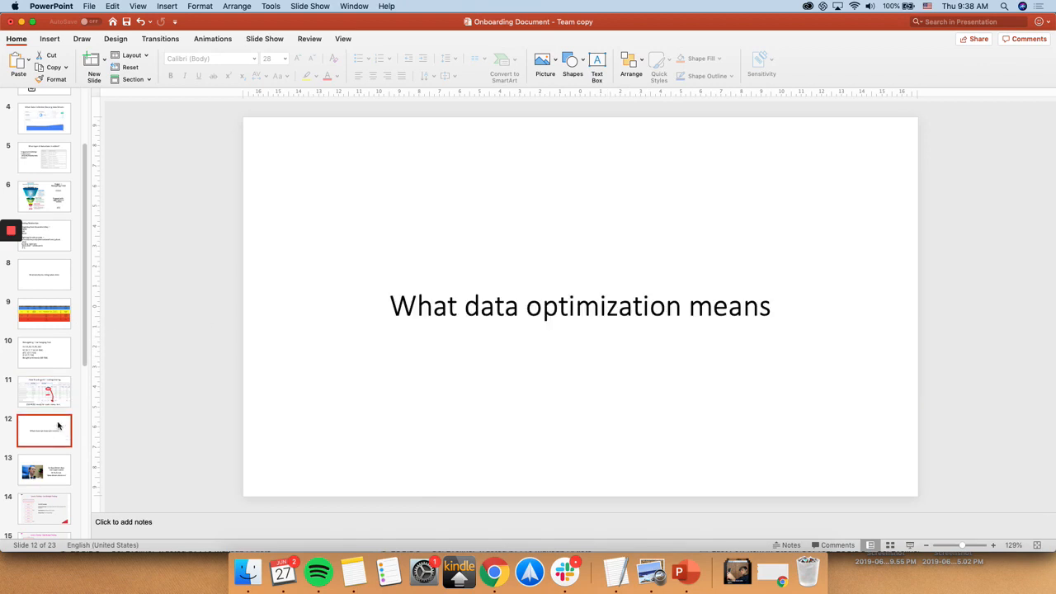
{"action": "scroll", "coordinate": [46, 429], "scroll_direction": "down", "scroll_amount": 3}
{"action": "scroll", "coordinate": [49, 413], "scroll_direction": "down", "scroll_amount": 2}
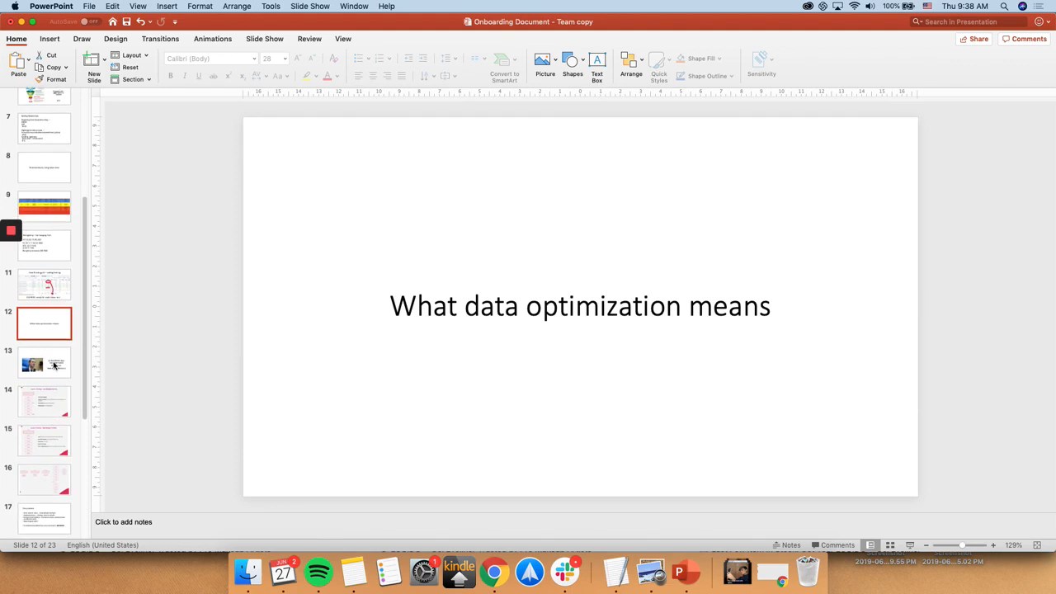
{"action": "left_click", "coordinate": [55, 364]}
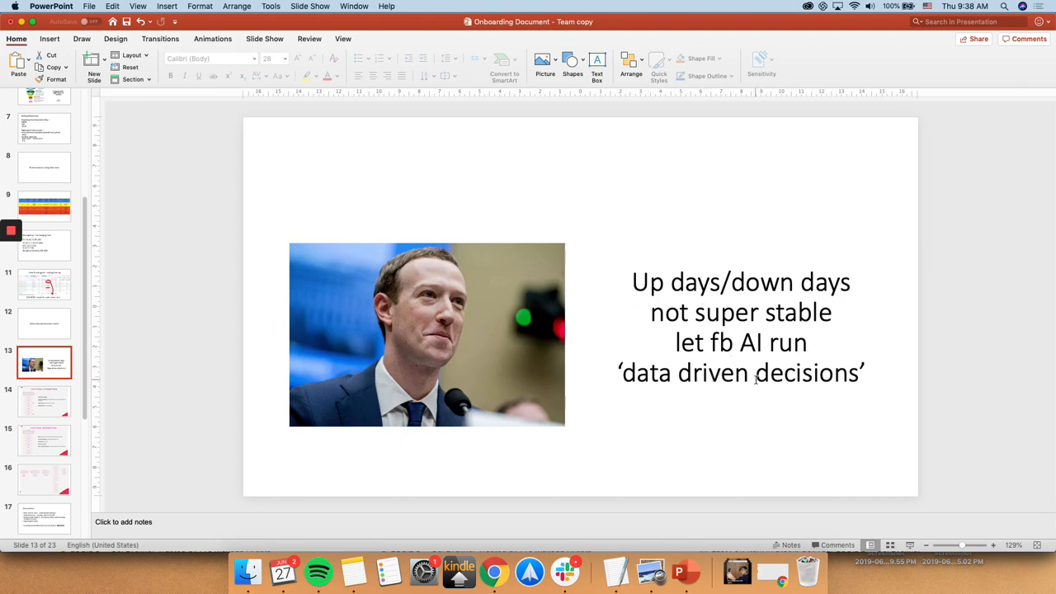
{"action": "left_click", "coordinate": [59, 293]}
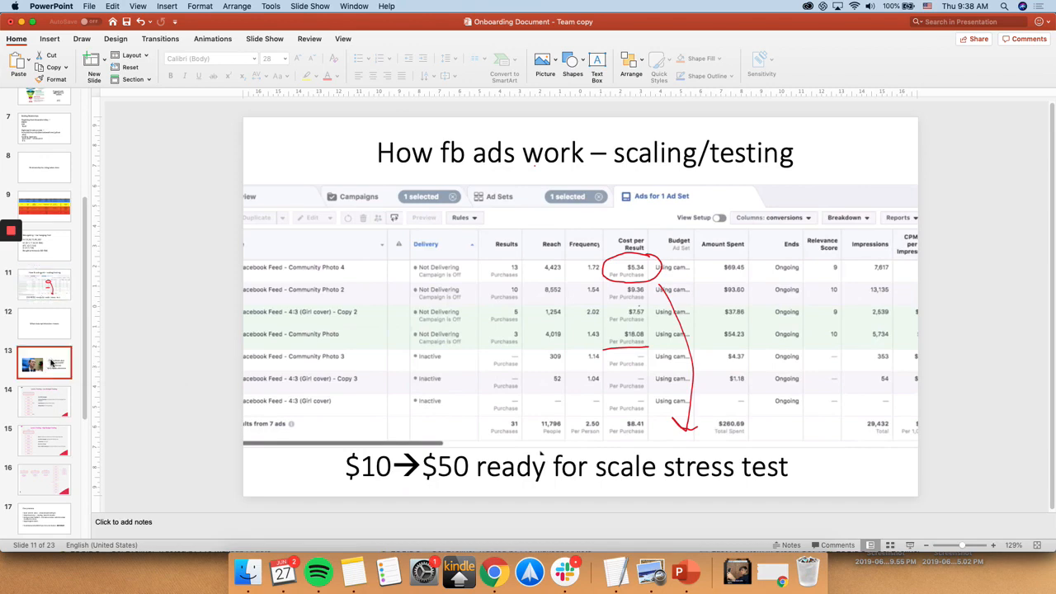
{"action": "left_click", "coordinate": [51, 363]}
{"action": "scroll", "coordinate": [51, 363], "scroll_direction": "down", "scroll_amount": 2}
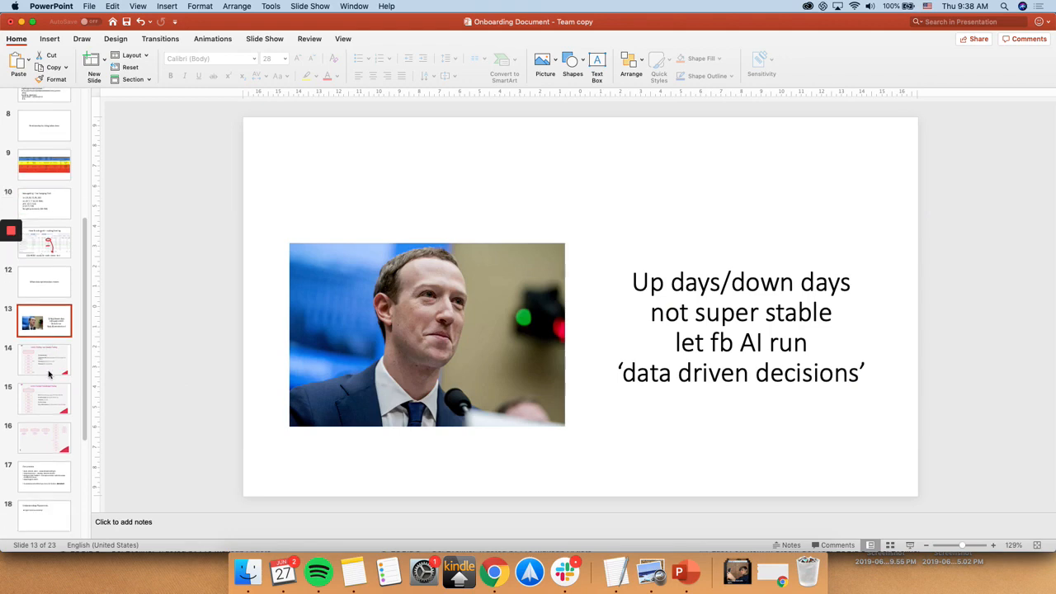
{"action": "key", "text": "Down"}
{"action": "scroll", "coordinate": [55, 330], "scroll_direction": "down", "scroll_amount": 2}
{"action": "scroll", "coordinate": [56, 330], "scroll_direction": "down", "scroll_amount": 2}
{"action": "scroll", "coordinate": [55, 330], "scroll_direction": "down", "scroll_amount": 2}
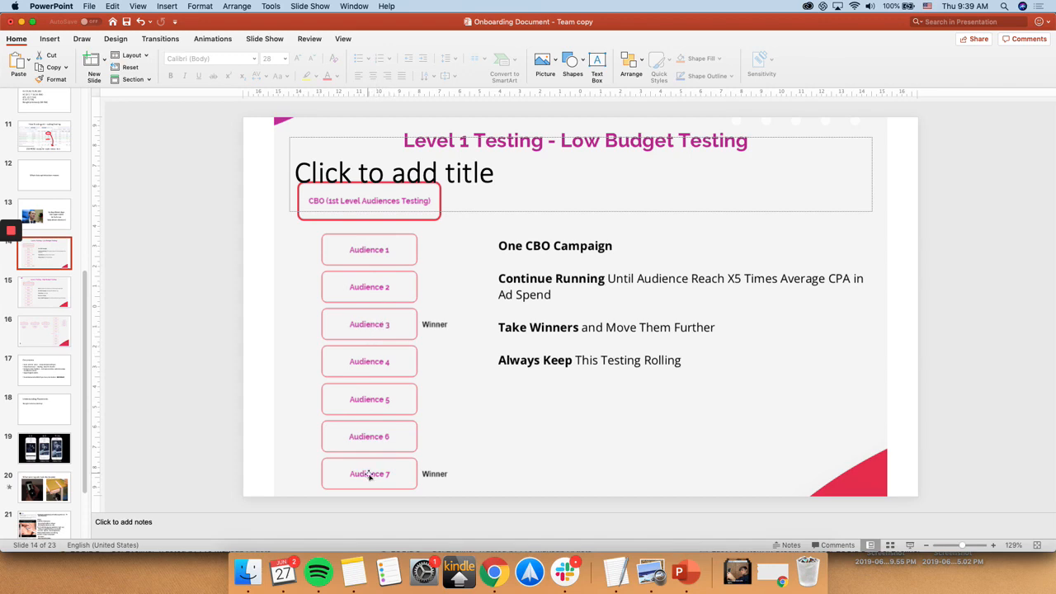
Revisit the ads results table and Level 1 Testing, then reach Level 2 Testing and the scaling flowchart.
{"action": "left_click", "coordinate": [56, 141]}
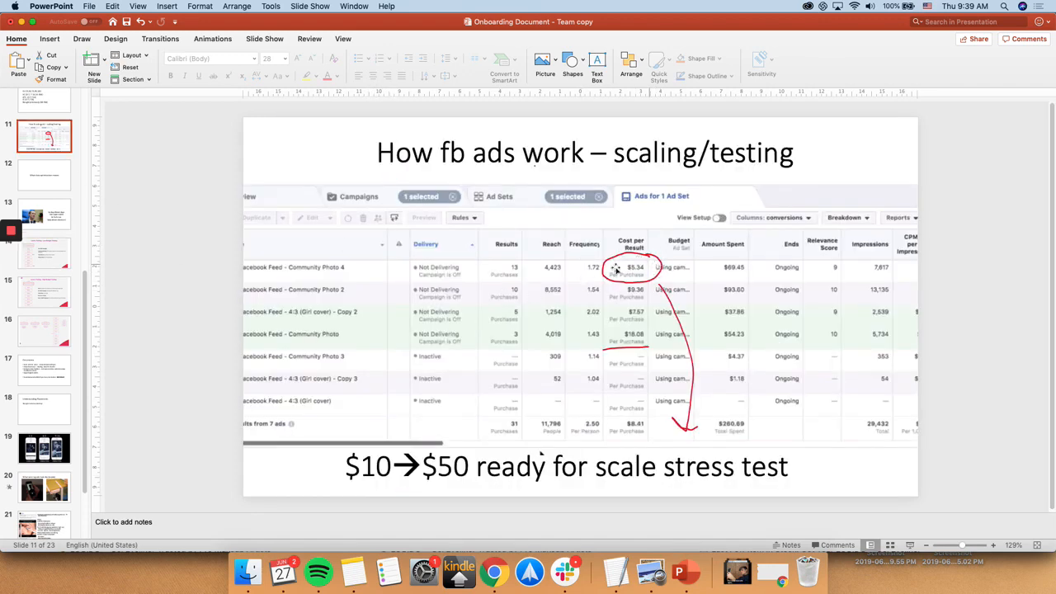
{"action": "left_click", "coordinate": [44, 256]}
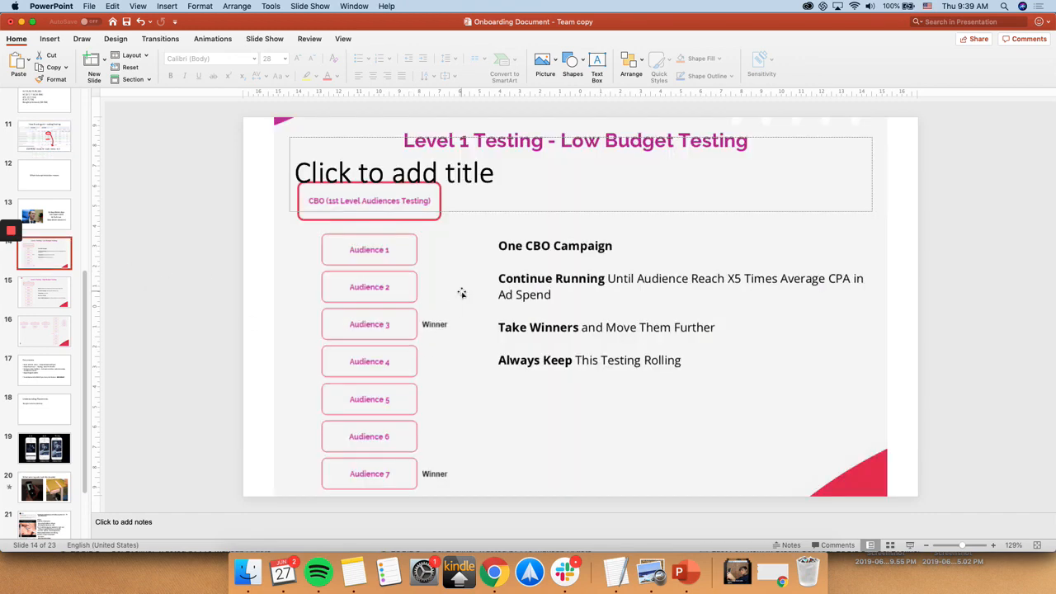
{"action": "left_click", "coordinate": [69, 301]}
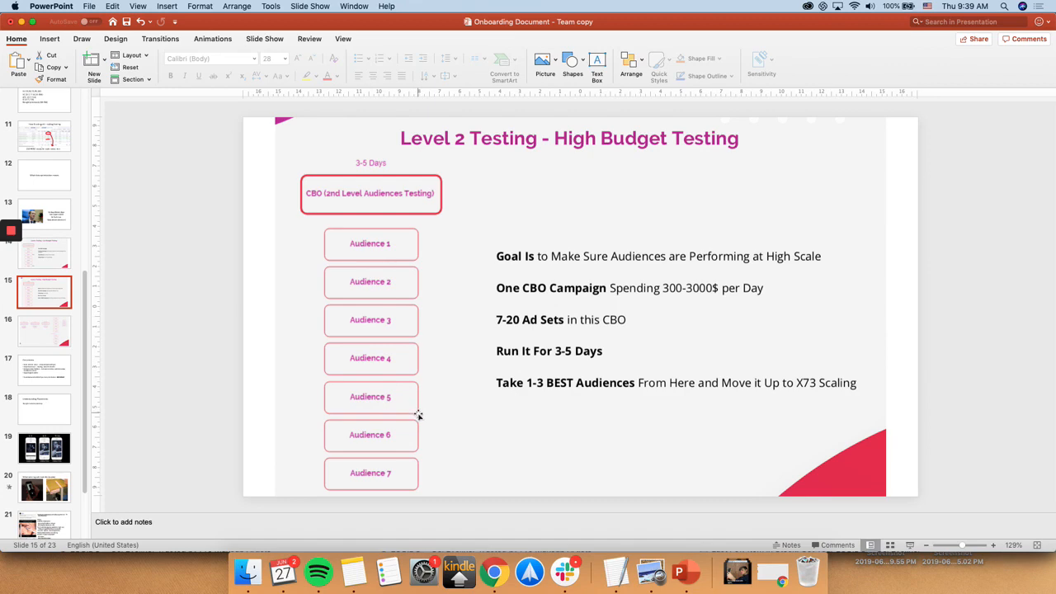
{"action": "left_click", "coordinate": [43, 342]}
{"action": "left_click", "coordinate": [45, 302]}
Compare the scaling flowchart with Level 1 and Level 2 Testing, settling on the Level 2 slide.
{"action": "left_click", "coordinate": [46, 330]}
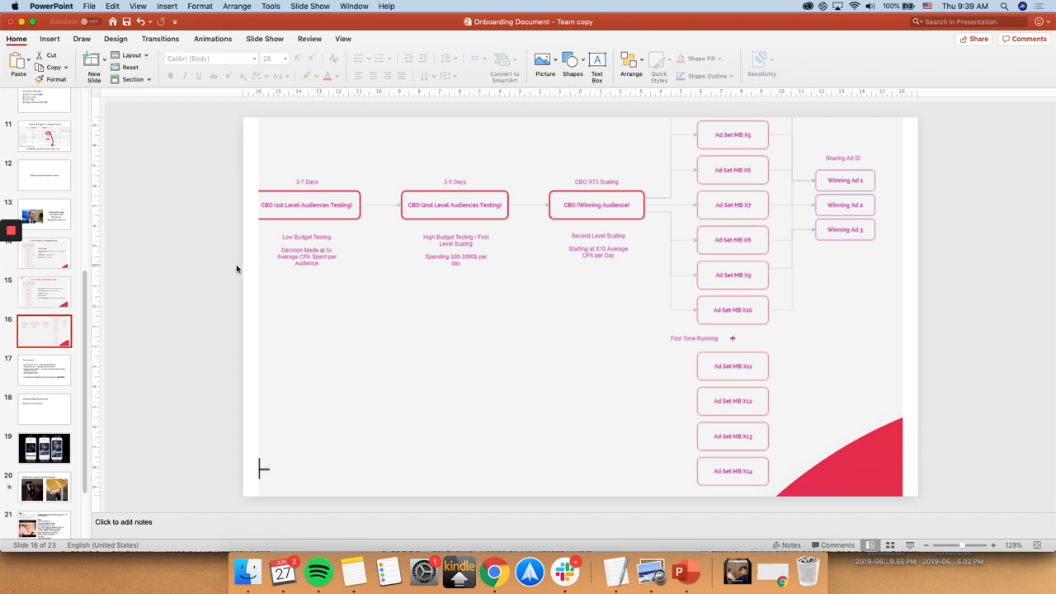
{"action": "left_click", "coordinate": [55, 303]}
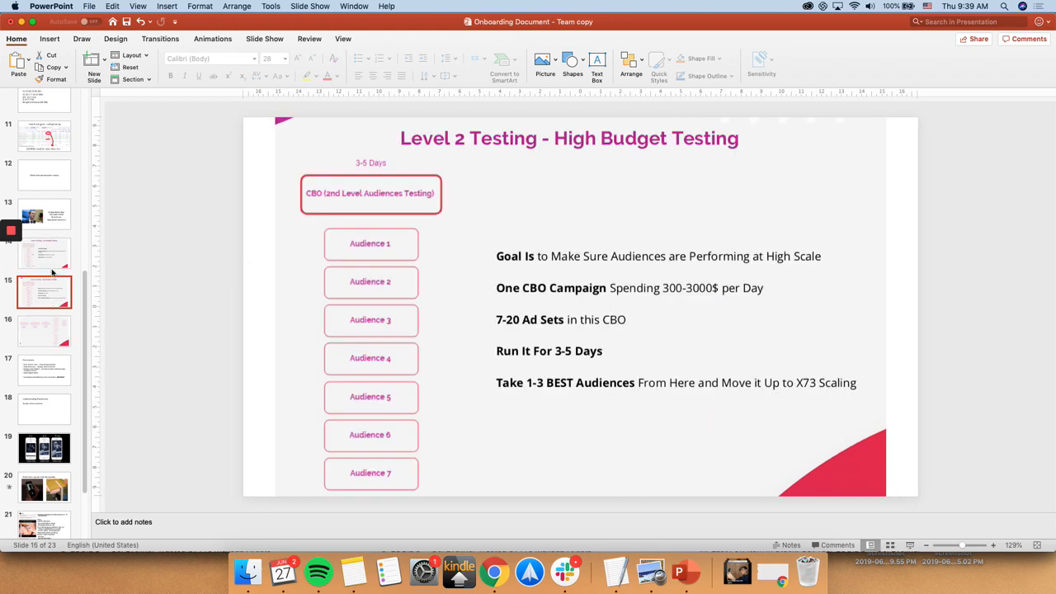
{"action": "left_click", "coordinate": [53, 272]}
{"action": "left_click", "coordinate": [53, 304]}
{"action": "scroll", "coordinate": [53, 304], "scroll_direction": "down", "scroll_amount": 2}
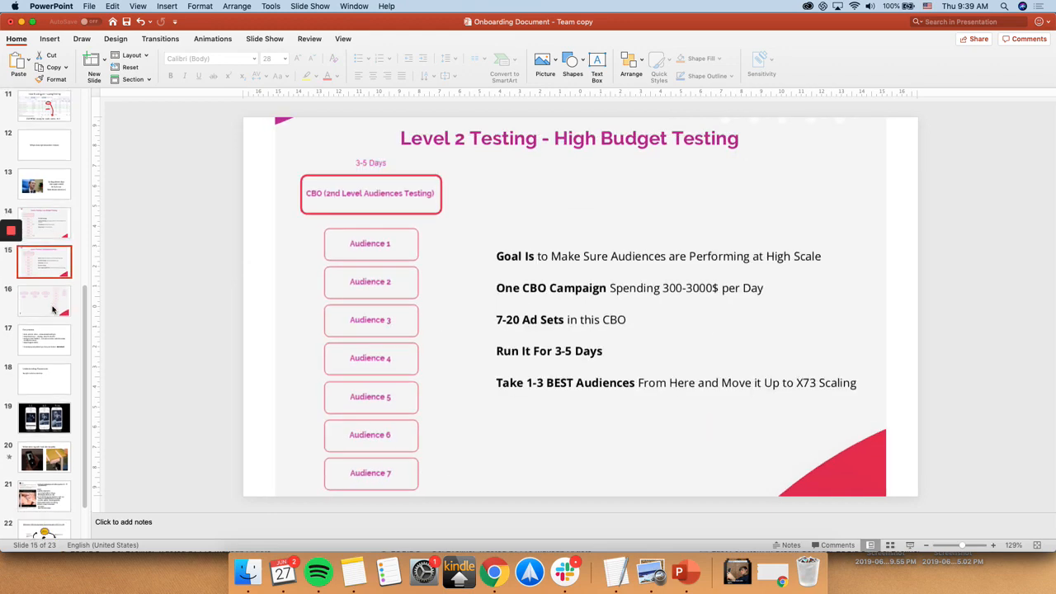
Show slide 17, 'Our process', listing the ad creation steps.
{"action": "left_click", "coordinate": [51, 338]}
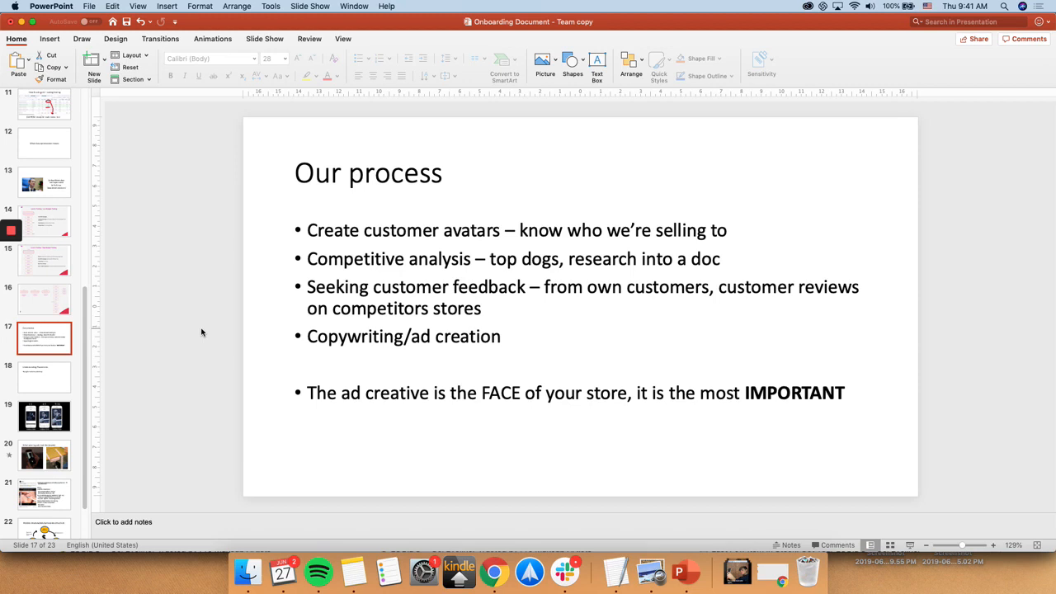
Step through Understanding Placements to the 1:1, 4:5 and 9:16 phone format comparison.
{"action": "left_click", "coordinate": [45, 384]}
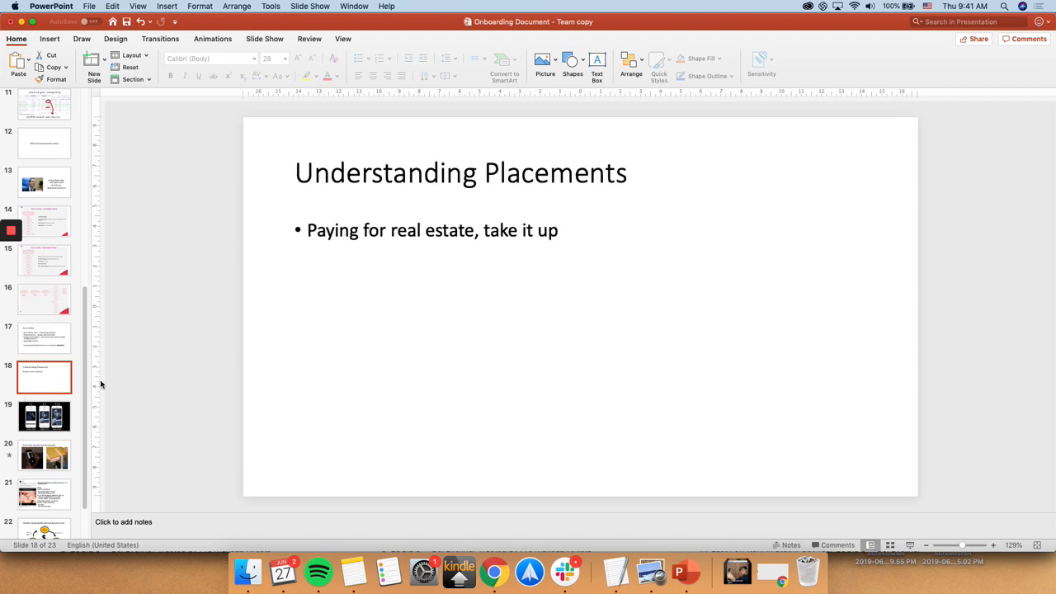
{"action": "scroll", "coordinate": [30, 400], "scroll_direction": "down", "scroll_amount": 3}
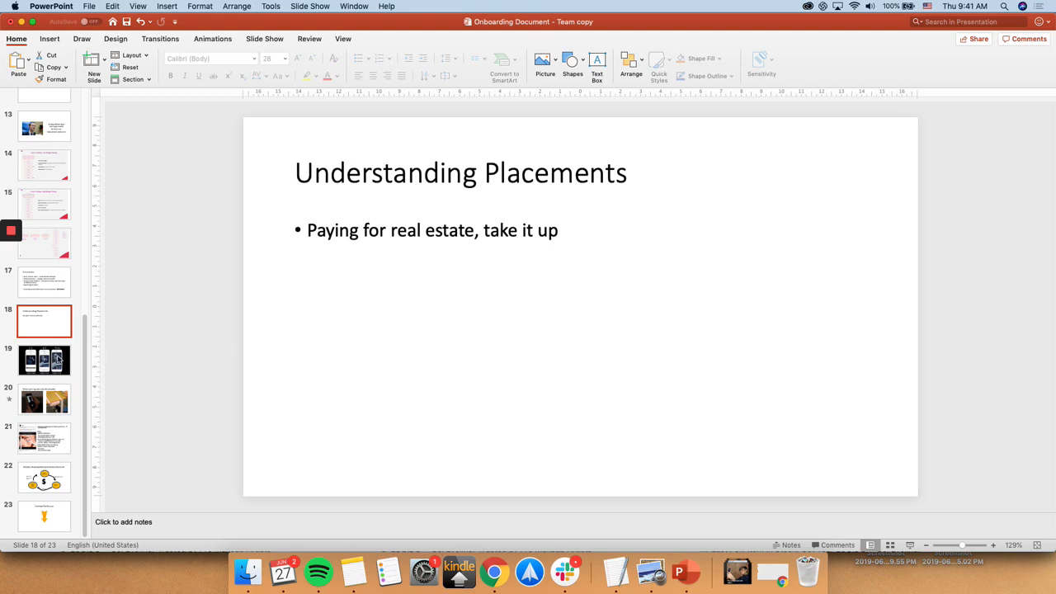
{"action": "left_click", "coordinate": [59, 359]}
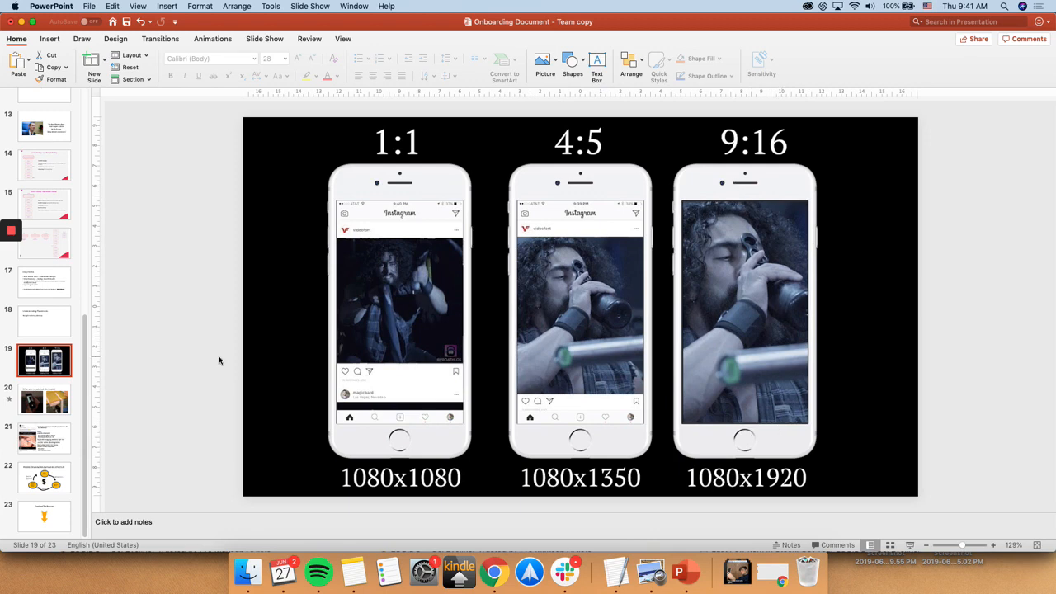
Show slide 20 and play the left esqido example ad, skipping ahead to its end card.
{"action": "left_click", "coordinate": [52, 400]}
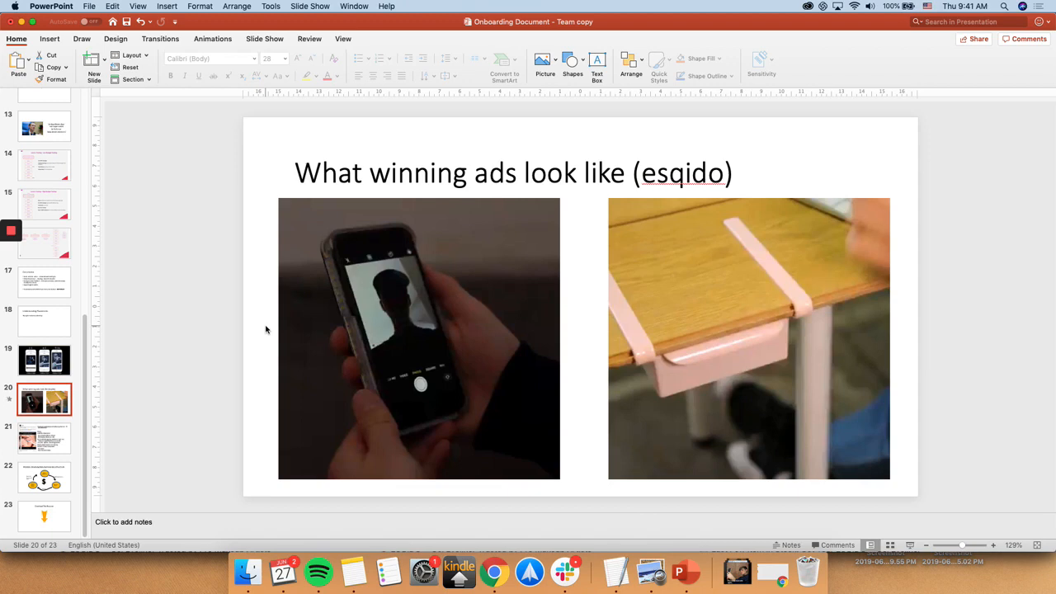
{"action": "mouse_move", "coordinate": [419, 338]}
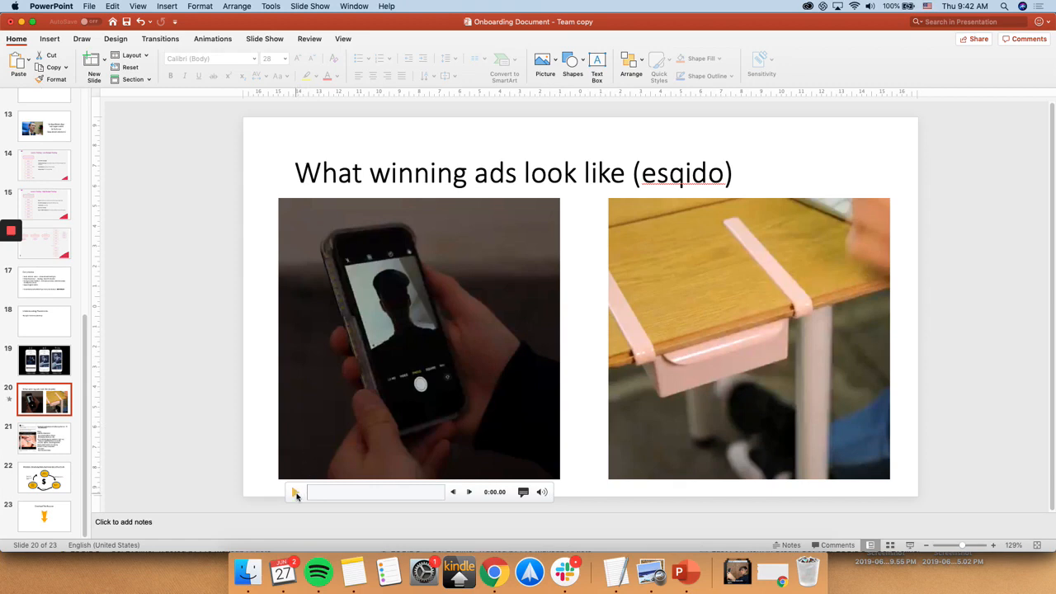
{"action": "left_click", "coordinate": [296, 493]}
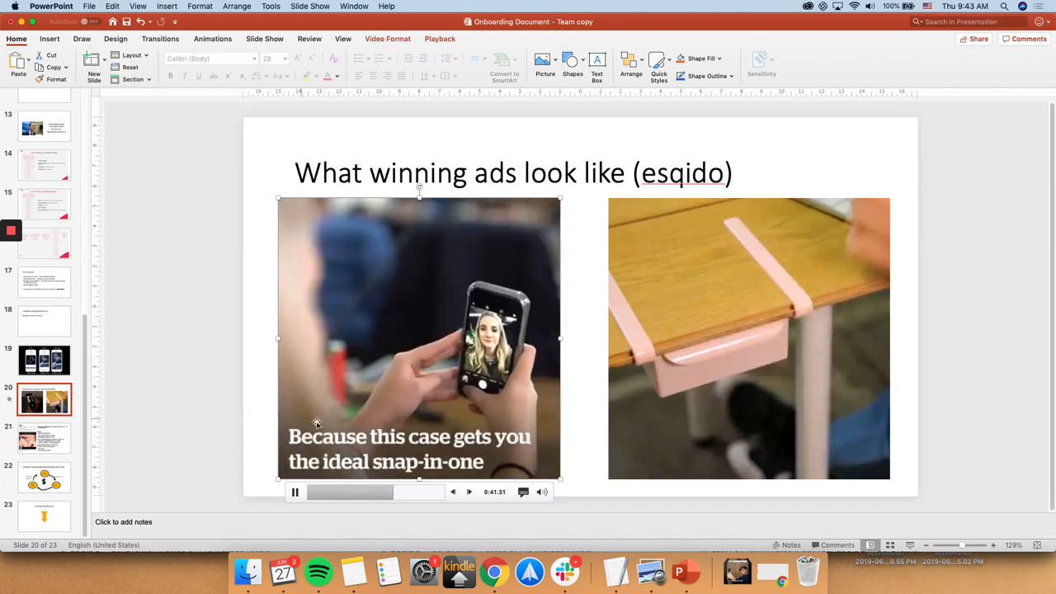
{"action": "left_click", "coordinate": [415, 493]}
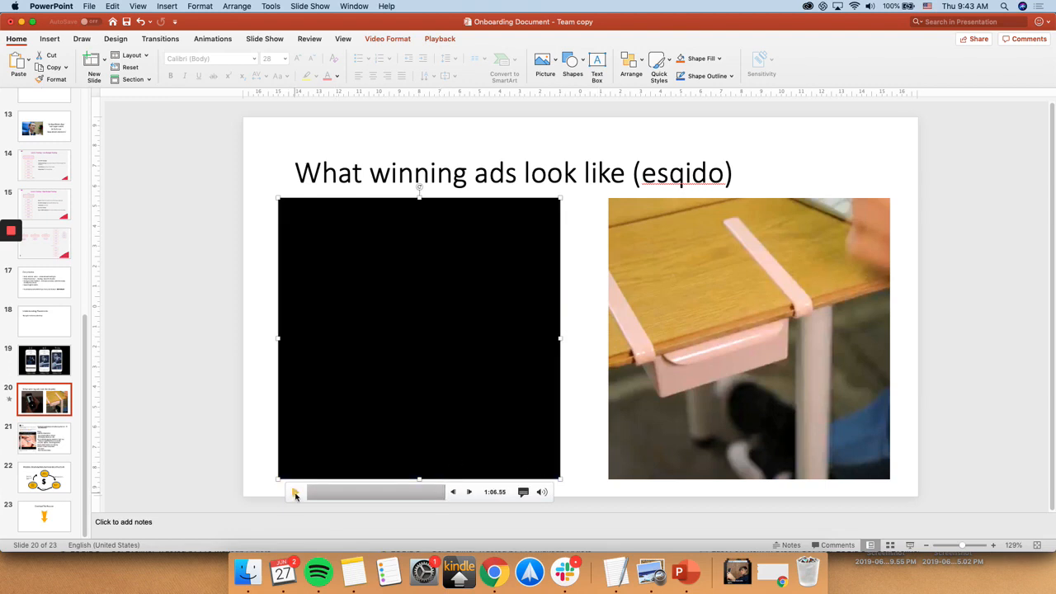
Play the right-hand esqido ad, skip through it to the end, then deselect the video.
{"action": "left_click", "coordinate": [706, 436]}
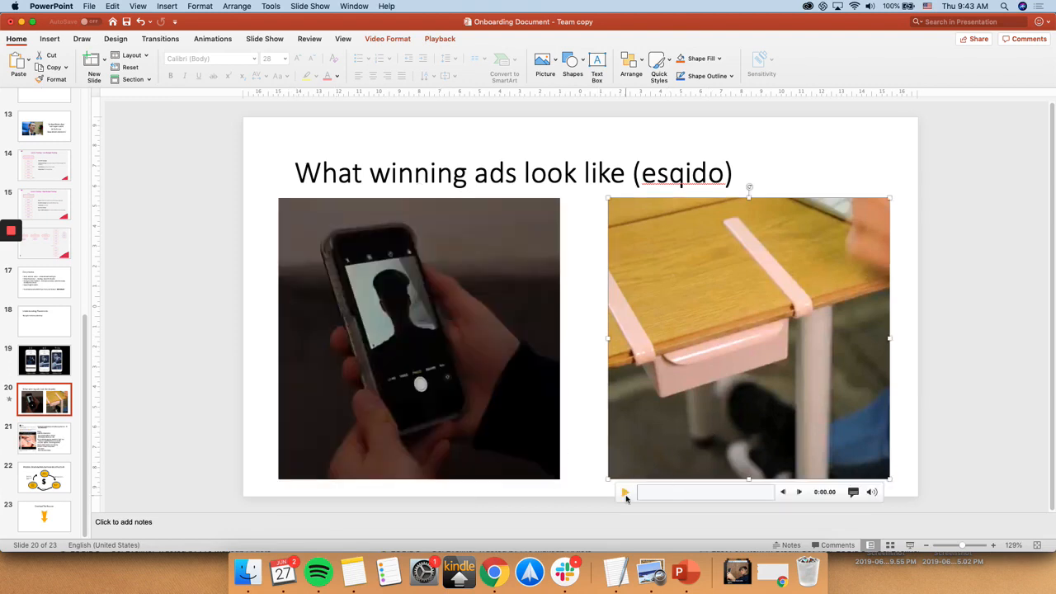
{"action": "left_click", "coordinate": [625, 492]}
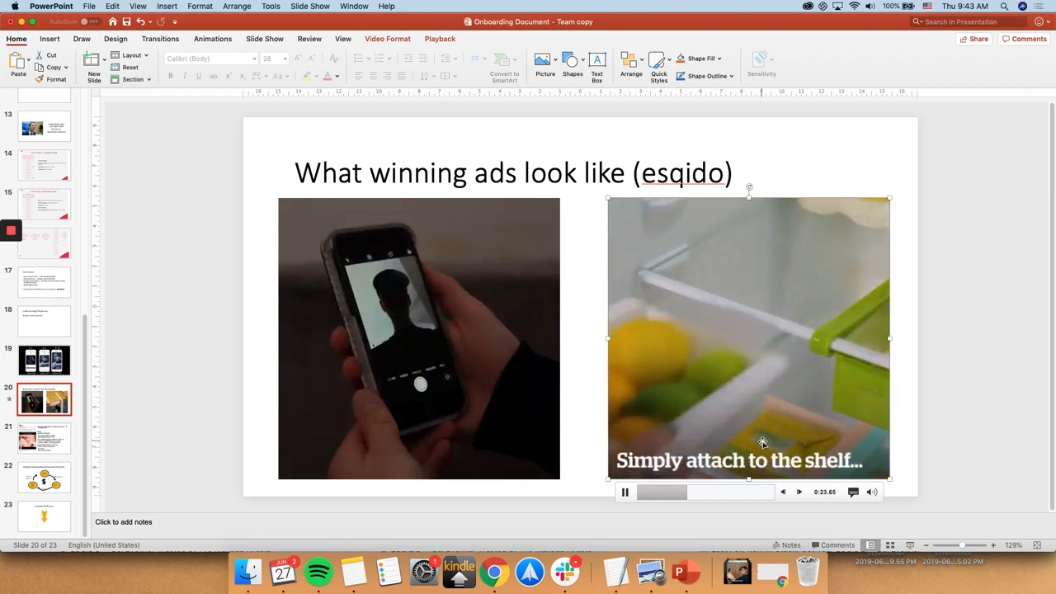
{"action": "left_click", "coordinate": [713, 493]}
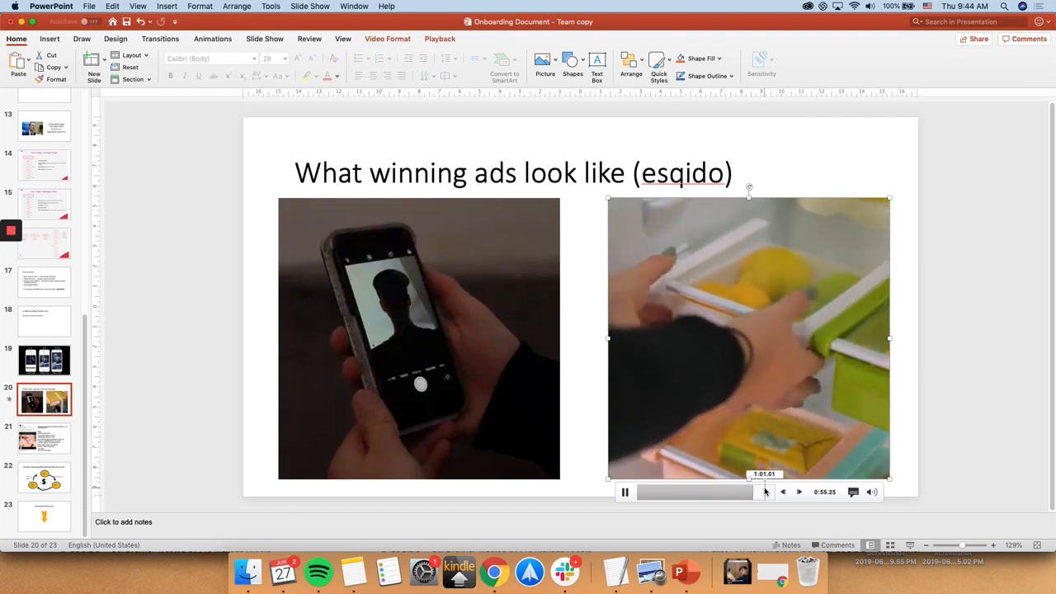
{"action": "left_click", "coordinate": [764, 491]}
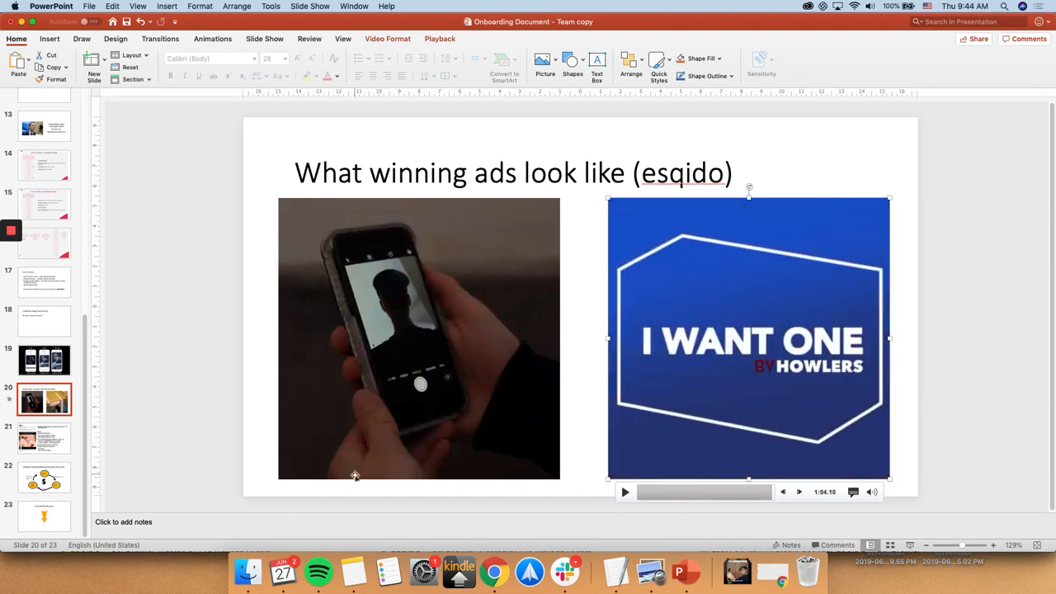
{"action": "left_click", "coordinate": [231, 426]}
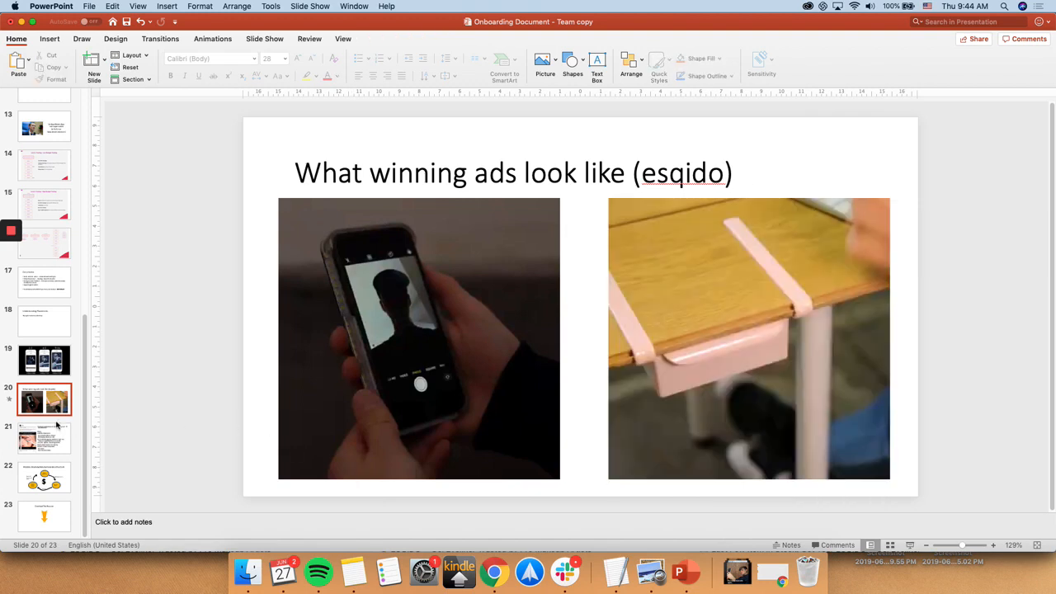
Show slide 21's winning-ad checklist, then switch to the Facebook Ad Library in Chrome.
{"action": "left_click", "coordinate": [45, 435]}
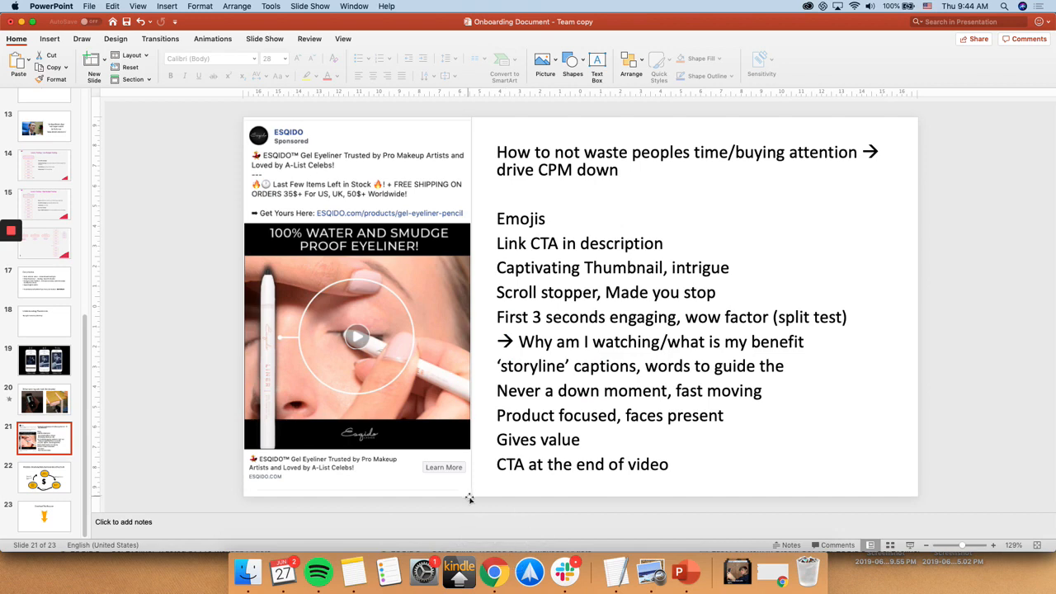
{"action": "left_click", "coordinate": [493, 571]}
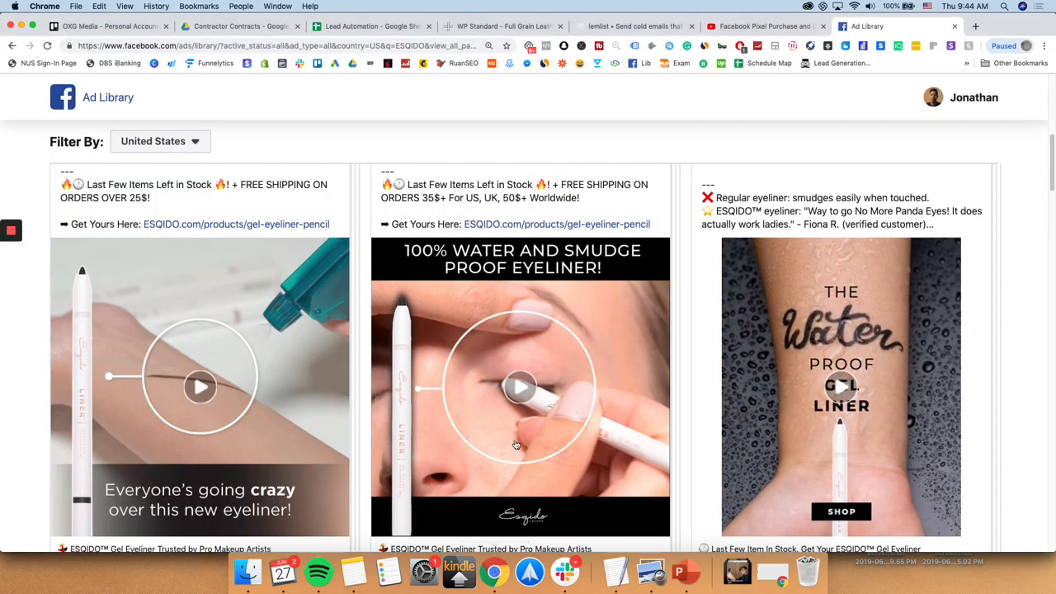
{"action": "scroll", "coordinate": [516, 432], "scroll_direction": "down", "scroll_amount": 2}
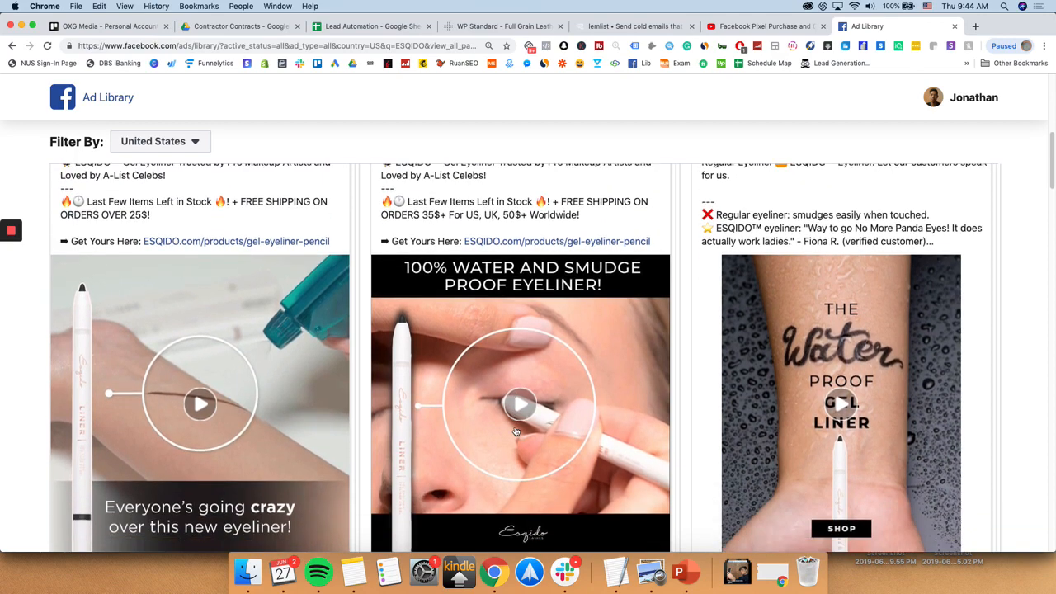
{"action": "scroll", "coordinate": [516, 431], "scroll_direction": "down", "scroll_amount": 1}
{"action": "scroll", "coordinate": [516, 431], "scroll_direction": "down", "scroll_amount": 3}
{"action": "scroll", "coordinate": [515, 432], "scroll_direction": "up", "scroll_amount": 2}
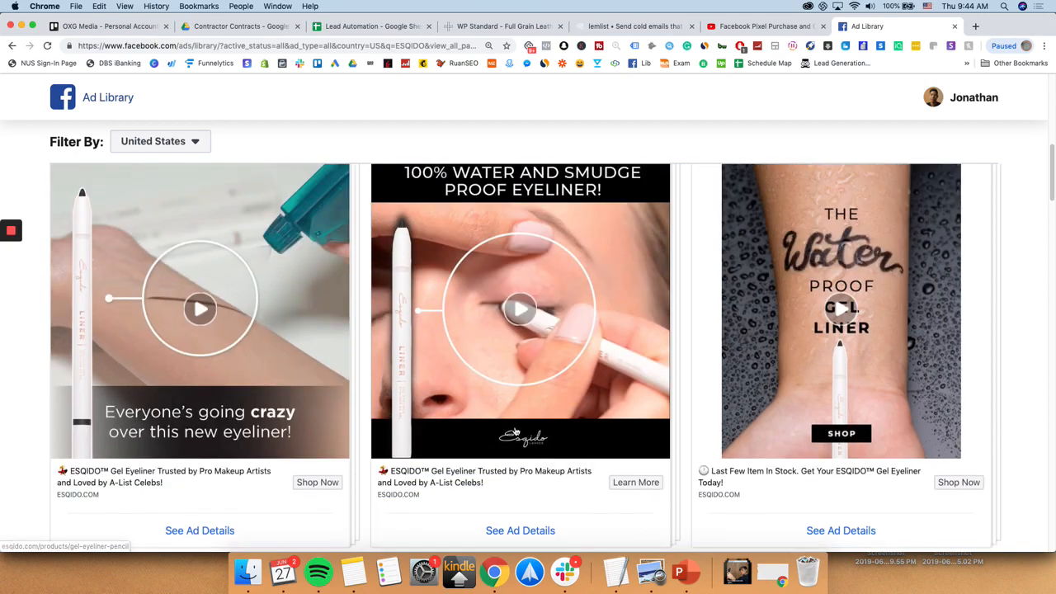
{"action": "scroll", "coordinate": [516, 431], "scroll_direction": "up", "scroll_amount": 1}
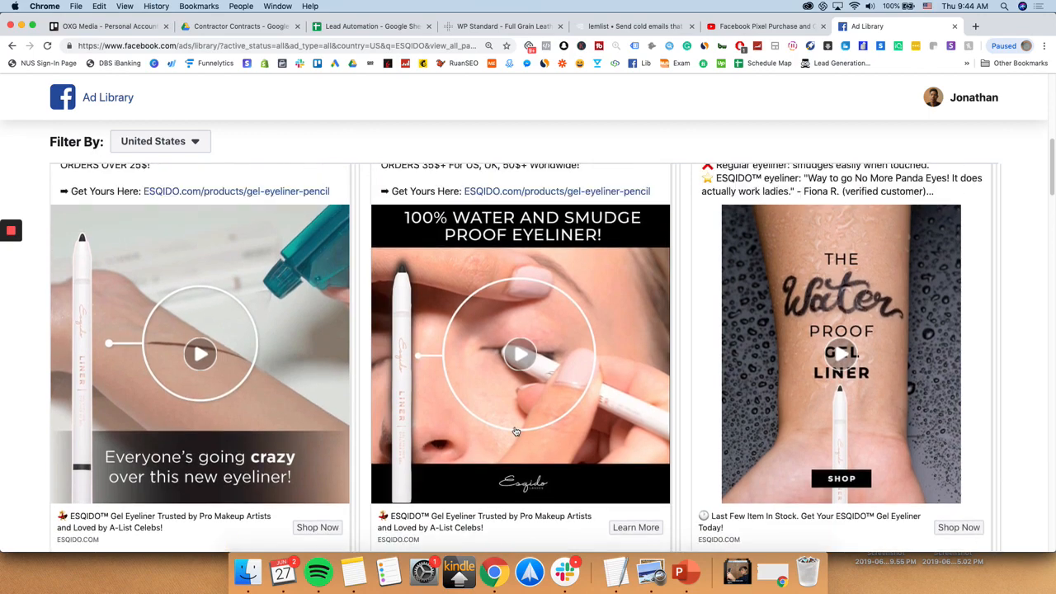
{"action": "scroll", "coordinate": [516, 431], "scroll_direction": "up", "scroll_amount": 1}
{"action": "scroll", "coordinate": [516, 431], "scroll_direction": "up", "scroll_amount": 3}
{"action": "scroll", "coordinate": [515, 431], "scroll_direction": "down", "scroll_amount": 2}
{"action": "scroll", "coordinate": [516, 431], "scroll_direction": "down", "scroll_amount": 1}
{"action": "scroll", "coordinate": [515, 432], "scroll_direction": "down", "scroll_amount": 2}
{"action": "scroll", "coordinate": [517, 429], "scroll_direction": "up", "scroll_amount": 2}
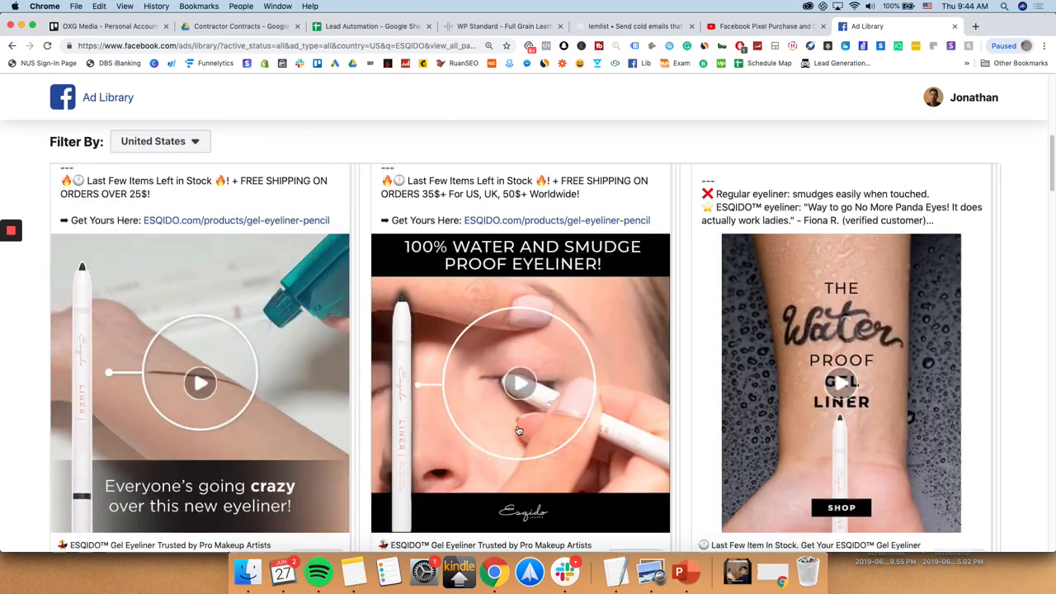
{"action": "scroll", "coordinate": [517, 429], "scroll_direction": "down", "scroll_amount": 5}
{"action": "scroll", "coordinate": [517, 429], "scroll_direction": "down", "scroll_amount": 2}
{"action": "scroll", "coordinate": [518, 428], "scroll_direction": "down", "scroll_amount": 5}
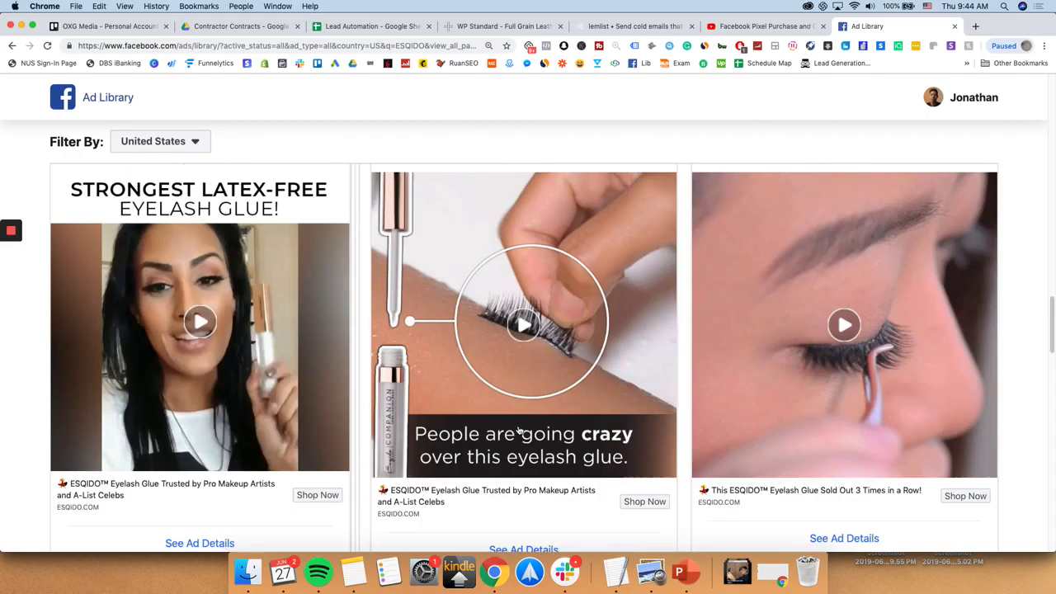
{"action": "scroll", "coordinate": [518, 429], "scroll_direction": "down", "scroll_amount": 1}
{"action": "scroll", "coordinate": [518, 429], "scroll_direction": "down", "scroll_amount": 1}
{"action": "scroll", "coordinate": [503, 410], "scroll_direction": "up", "scroll_amount": 4}
{"action": "scroll", "coordinate": [502, 410], "scroll_direction": "up", "scroll_amount": 5}
{"action": "scroll", "coordinate": [505, 409], "scroll_direction": "up", "scroll_amount": 3}
{"action": "scroll", "coordinate": [508, 409], "scroll_direction": "up", "scroll_amount": 3}
{"action": "scroll", "coordinate": [510, 407], "scroll_direction": "up", "scroll_amount": 2}
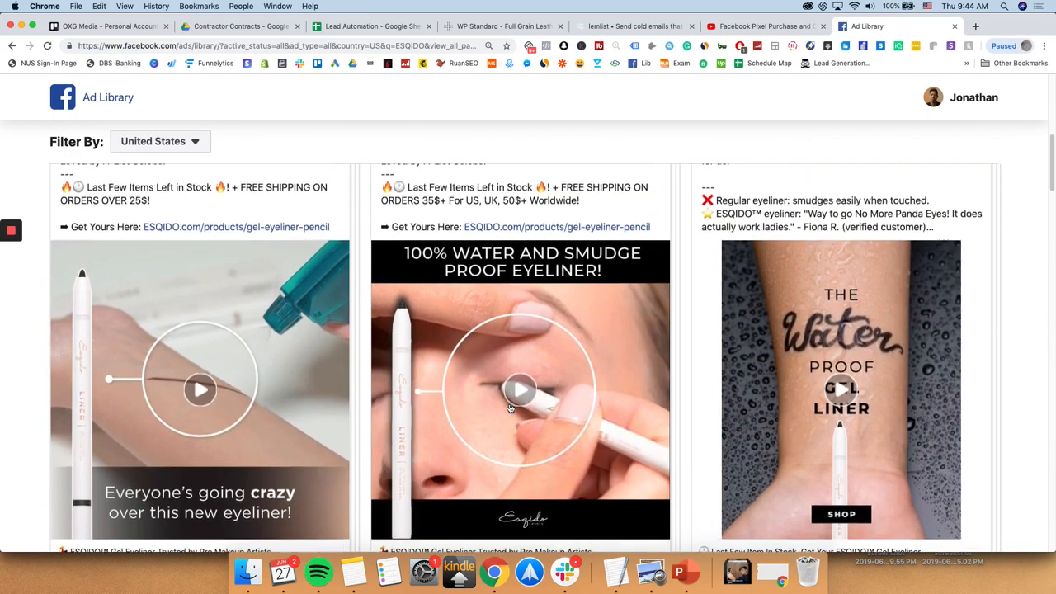
{"action": "scroll", "coordinate": [510, 409], "scroll_direction": "up", "scroll_amount": 2}
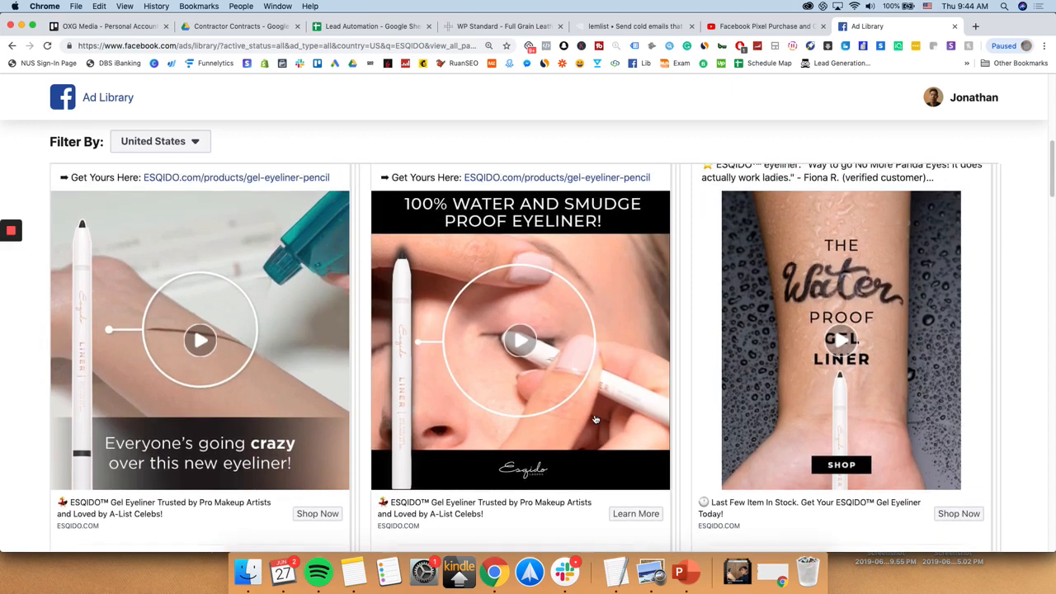
Play the middle ESQIDO eyeliner ad to its end card and restart it from the beginning.
{"action": "left_click", "coordinate": [522, 343]}
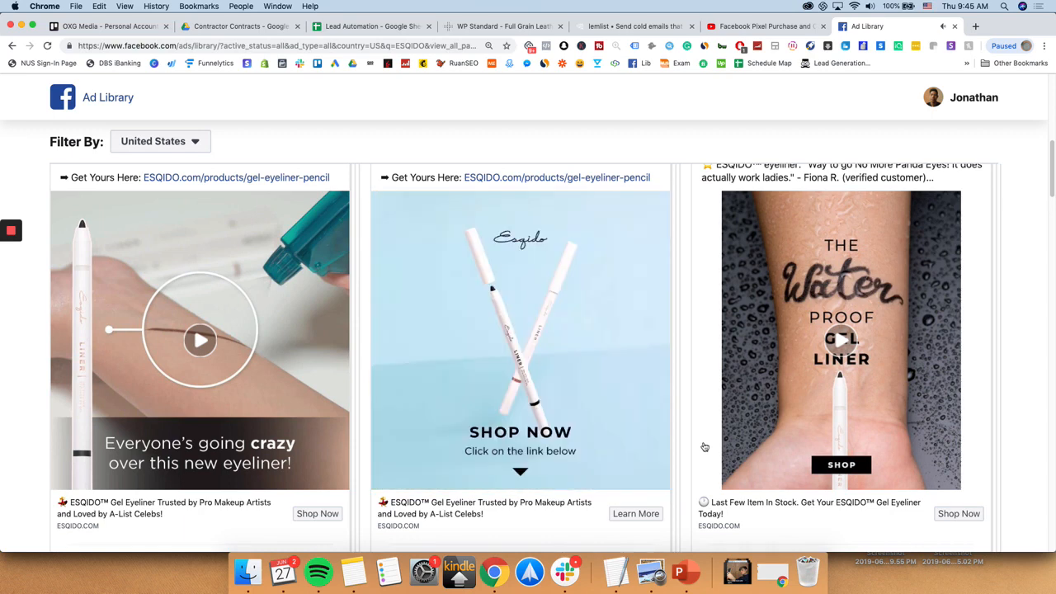
{"action": "left_click", "coordinate": [653, 446]}
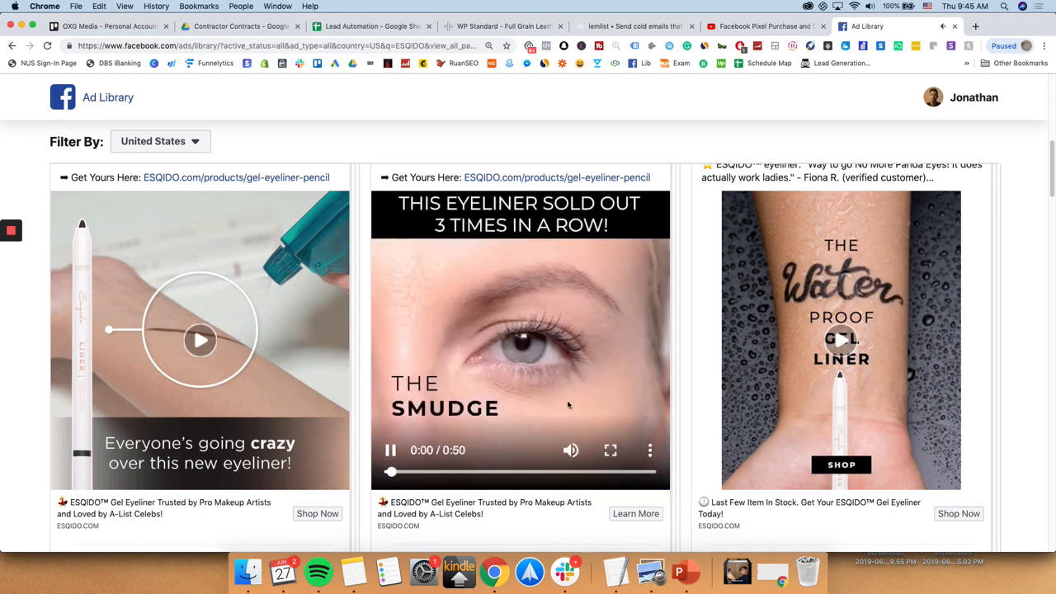
{"action": "left_click", "coordinate": [385, 450]}
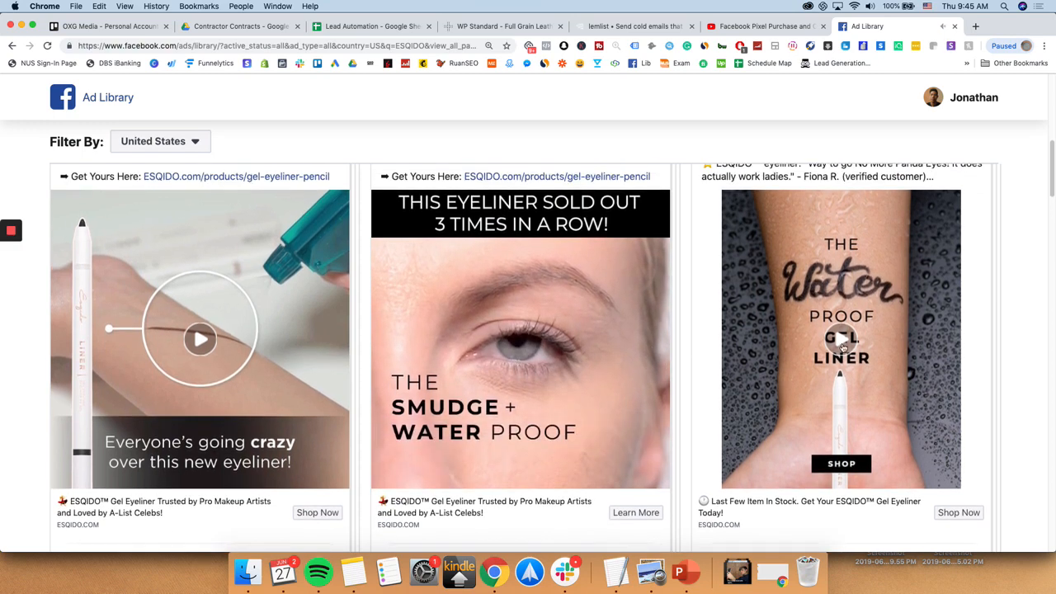
Play the third ad's waterproof gel liner video and jump ahead to near its end card.
{"action": "left_click", "coordinate": [842, 347]}
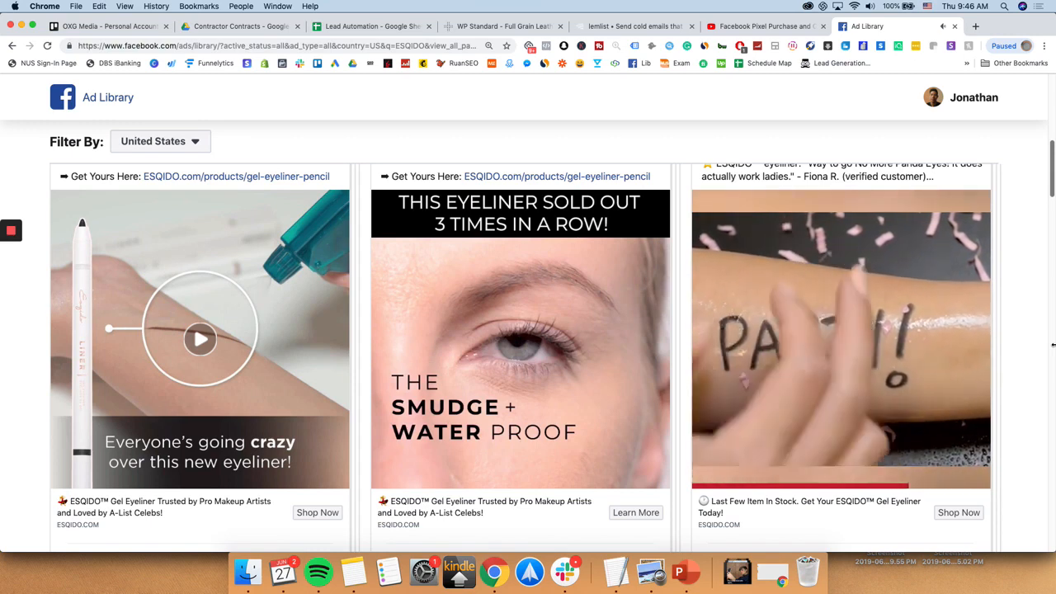
{"action": "mouse_move", "coordinate": [840, 338]}
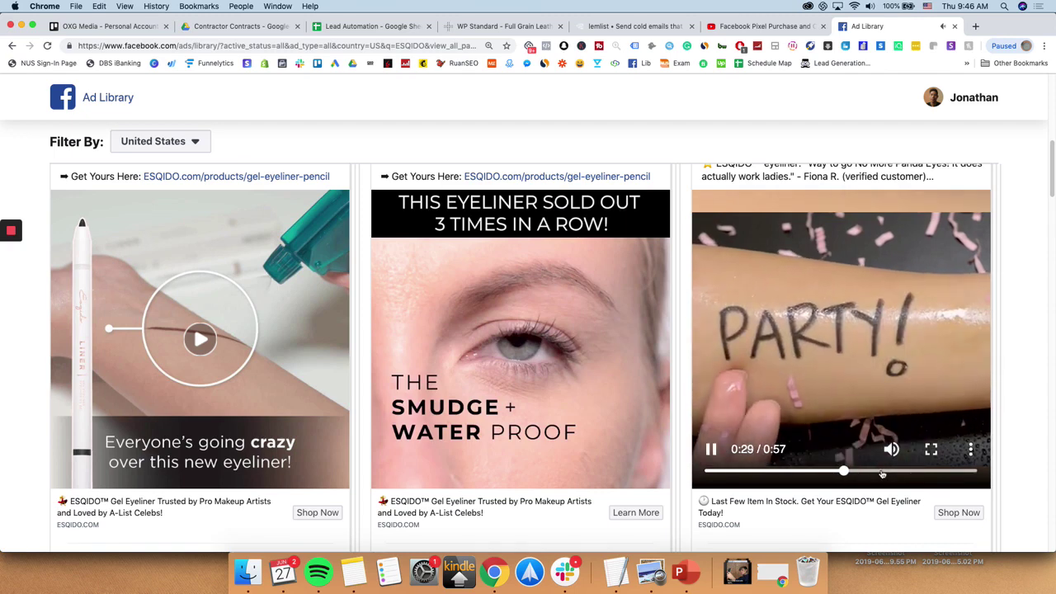
{"action": "left_click", "coordinate": [881, 472]}
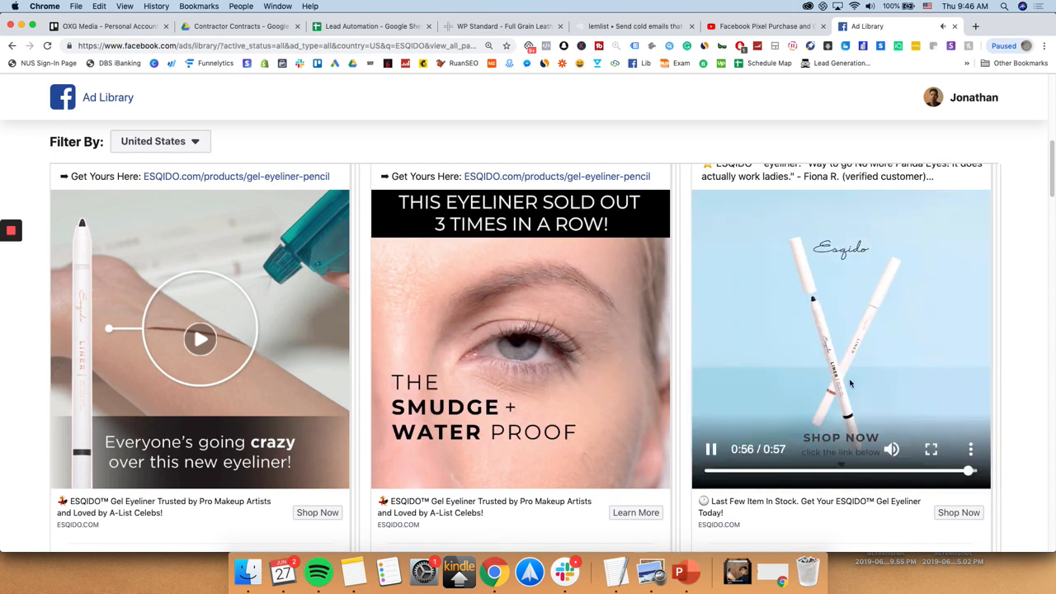
{"action": "scroll", "coordinate": [392, 301], "scroll_direction": "down", "scroll_amount": 5}
{"action": "scroll", "coordinate": [392, 301], "scroll_direction": "down", "scroll_amount": 3}
{"action": "scroll", "coordinate": [392, 301], "scroll_direction": "up", "scroll_amount": 5}
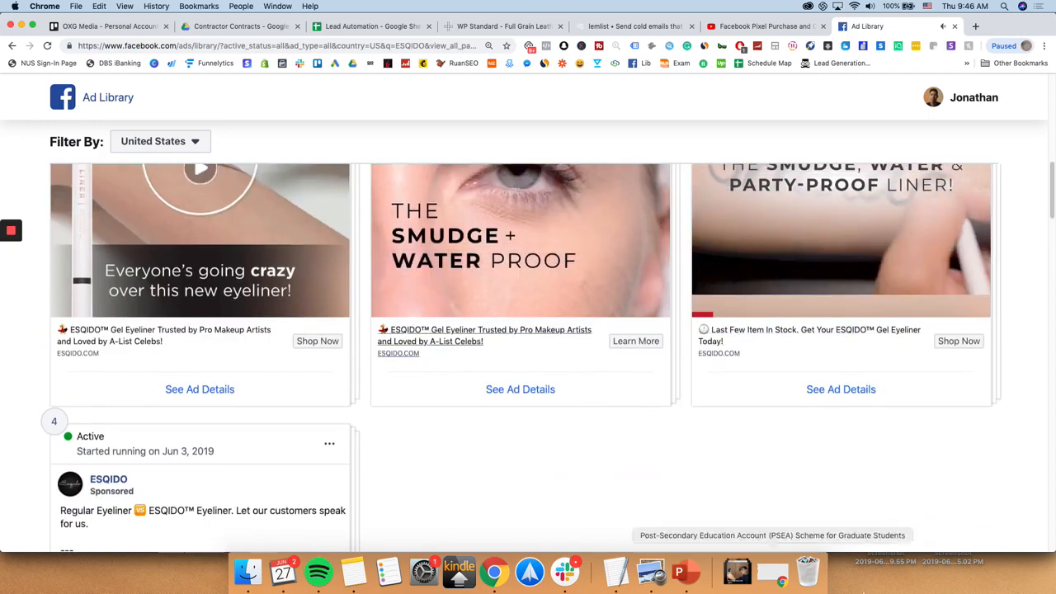
{"action": "scroll", "coordinate": [725, 503], "scroll_direction": "down", "scroll_amount": 5}
{"action": "scroll", "coordinate": [725, 499], "scroll_direction": "down", "scroll_amount": 10}
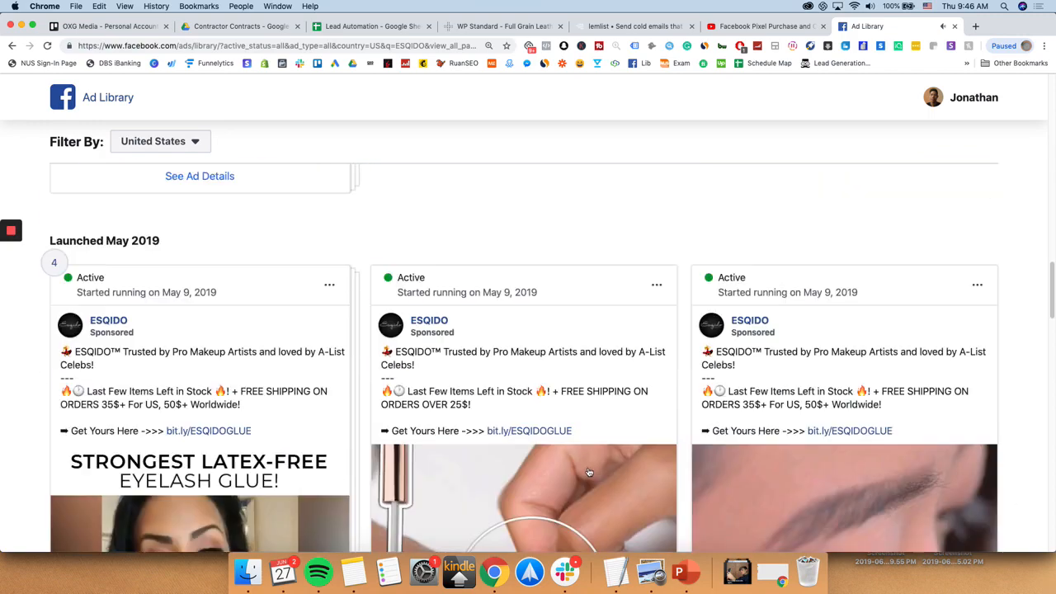
{"action": "scroll", "coordinate": [495, 429], "scroll_direction": "down", "scroll_amount": 2}
{"action": "scroll", "coordinate": [339, 388], "scroll_direction": "down", "scroll_amount": 1}
{"action": "scroll", "coordinate": [340, 388], "scroll_direction": "down", "scroll_amount": 1}
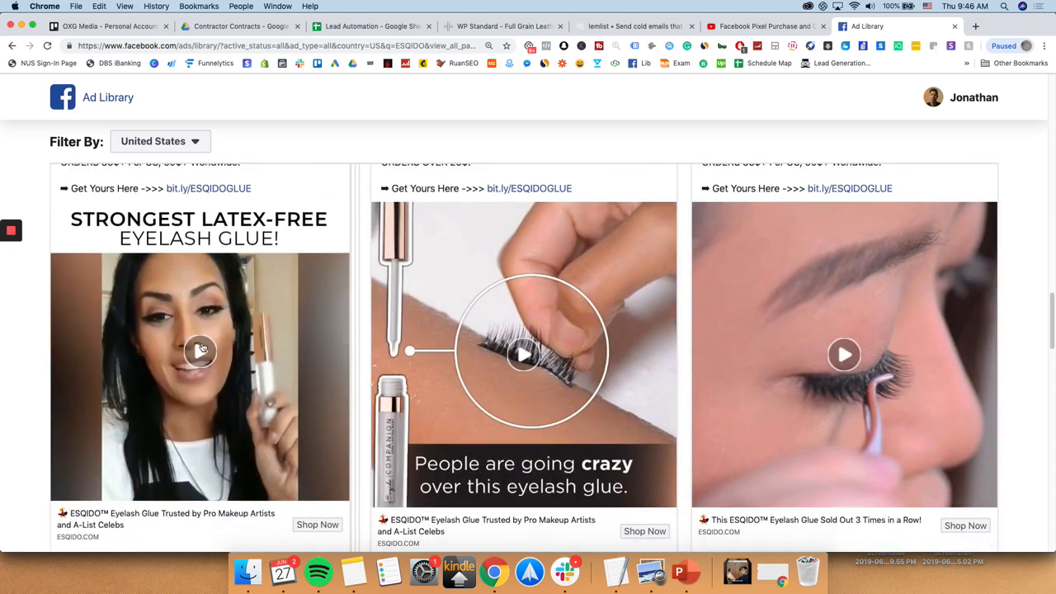
{"action": "left_click", "coordinate": [199, 351]}
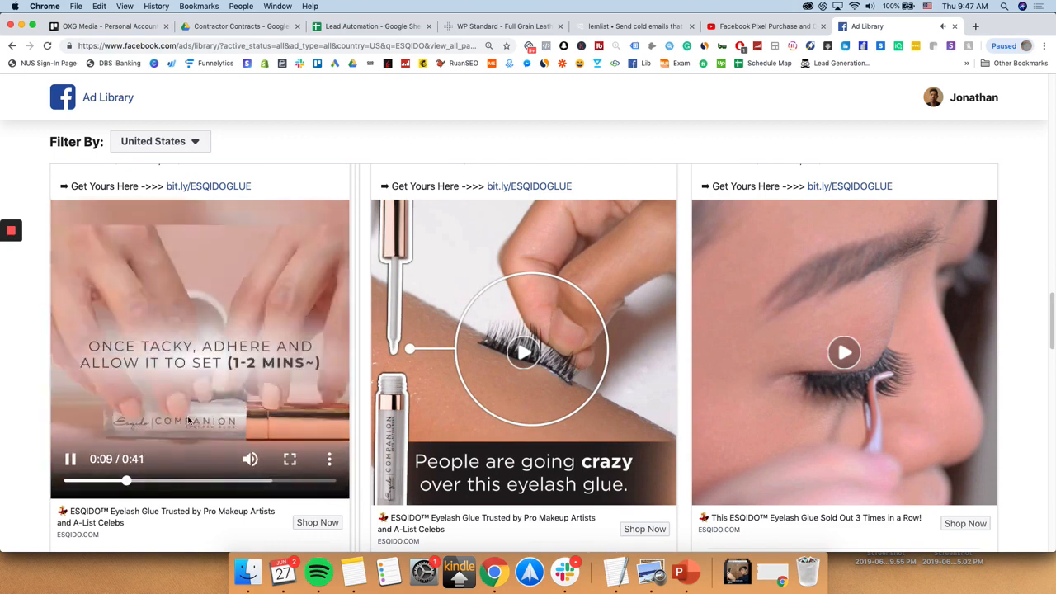
{"action": "mouse_move", "coordinate": [199, 349]}
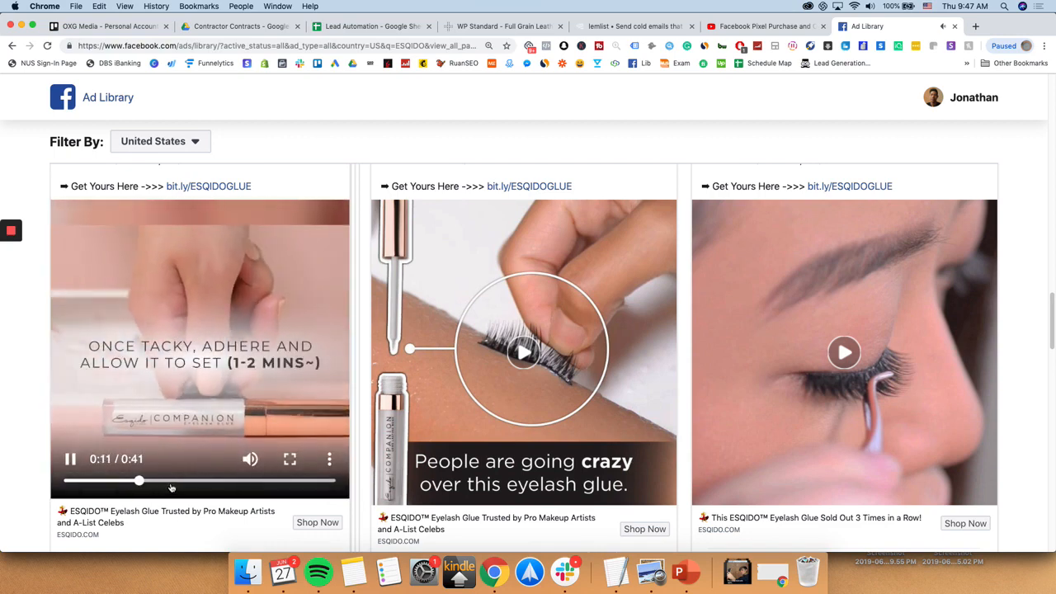
{"action": "left_click", "coordinate": [178, 484]}
{"action": "left_click_drag", "start_coordinate": [178, 484], "coordinate": [221, 484]}
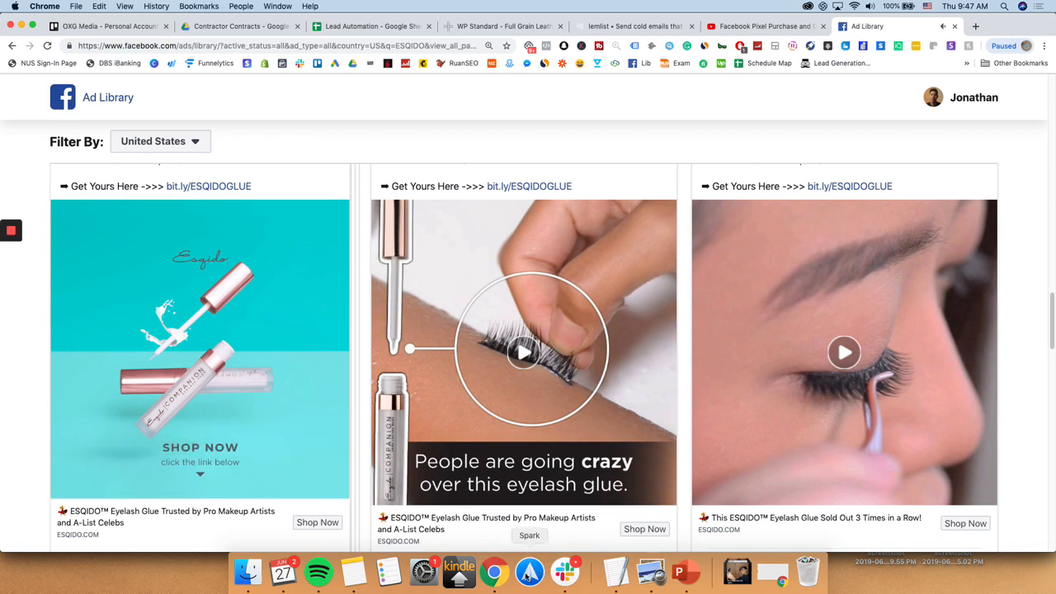
{"action": "left_click", "coordinate": [689, 574]}
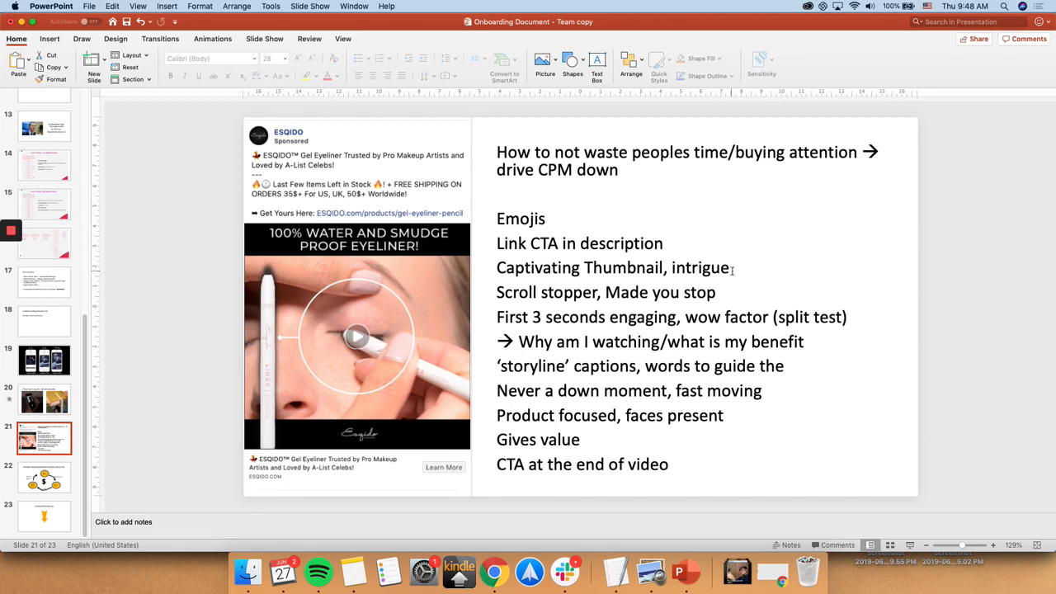
{"action": "left_click", "coordinate": [495, 571]}
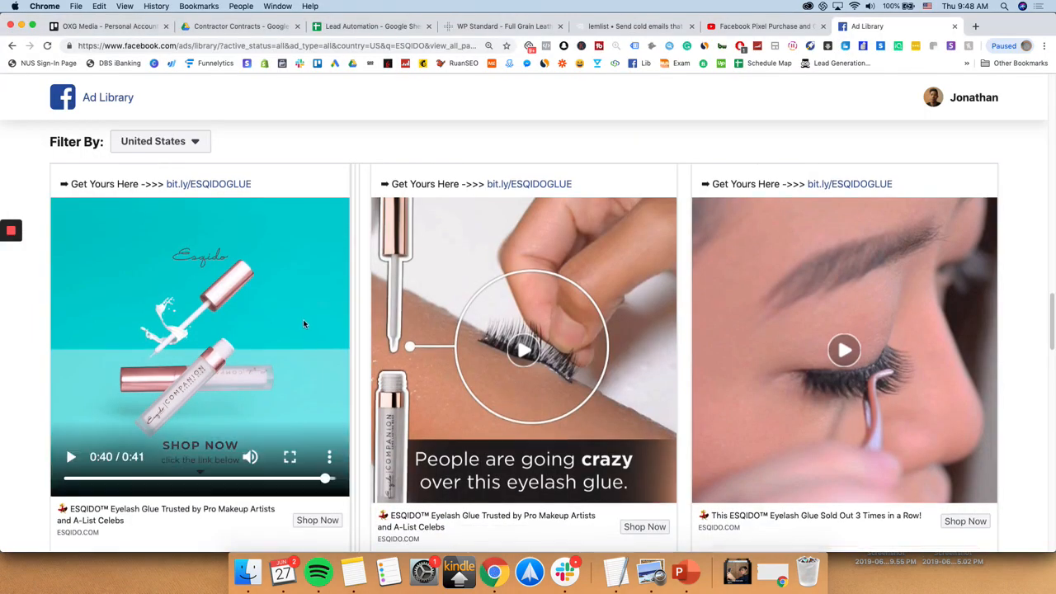
{"action": "scroll", "coordinate": [457, 345], "scroll_direction": "down", "scroll_amount": 10}
{"action": "scroll", "coordinate": [457, 345], "scroll_direction": "up", "scroll_amount": 3}
{"action": "scroll", "coordinate": [457, 345], "scroll_direction": "up", "scroll_amount": 2}
{"action": "scroll", "coordinate": [457, 345], "scroll_direction": "up", "scroll_amount": 3}
{"action": "scroll", "coordinate": [456, 344], "scroll_direction": "up", "scroll_amount": 2}
{"action": "scroll", "coordinate": [355, 309], "scroll_direction": "down", "scroll_amount": 2}
{"action": "scroll", "coordinate": [253, 275], "scroll_direction": "down", "scroll_amount": 2}
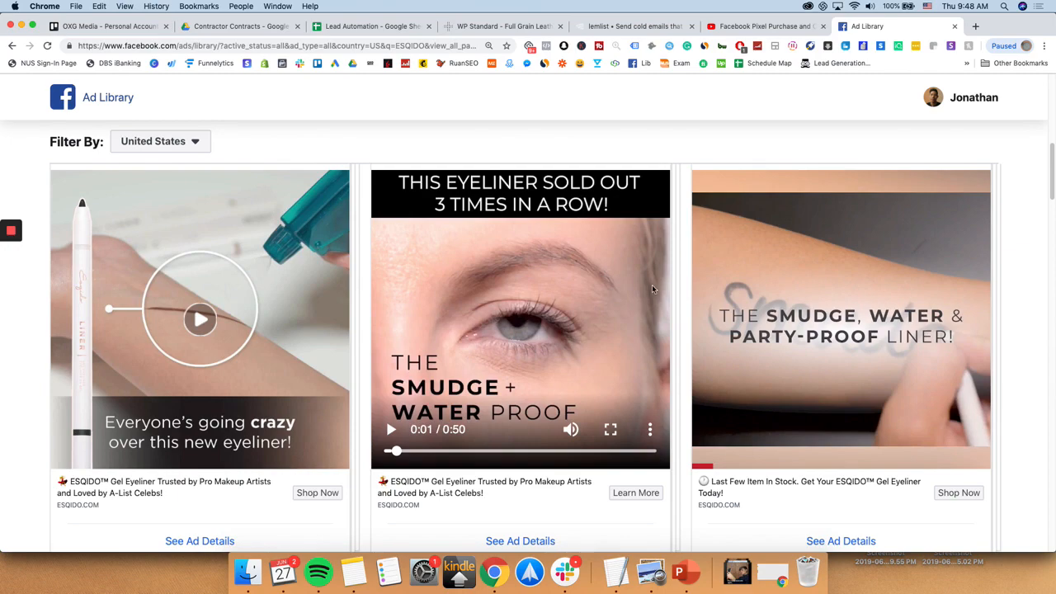
{"action": "scroll", "coordinate": [651, 283], "scroll_direction": "up", "scroll_amount": 3}
{"action": "scroll", "coordinate": [330, 314], "scroll_direction": "down", "scroll_amount": 5}
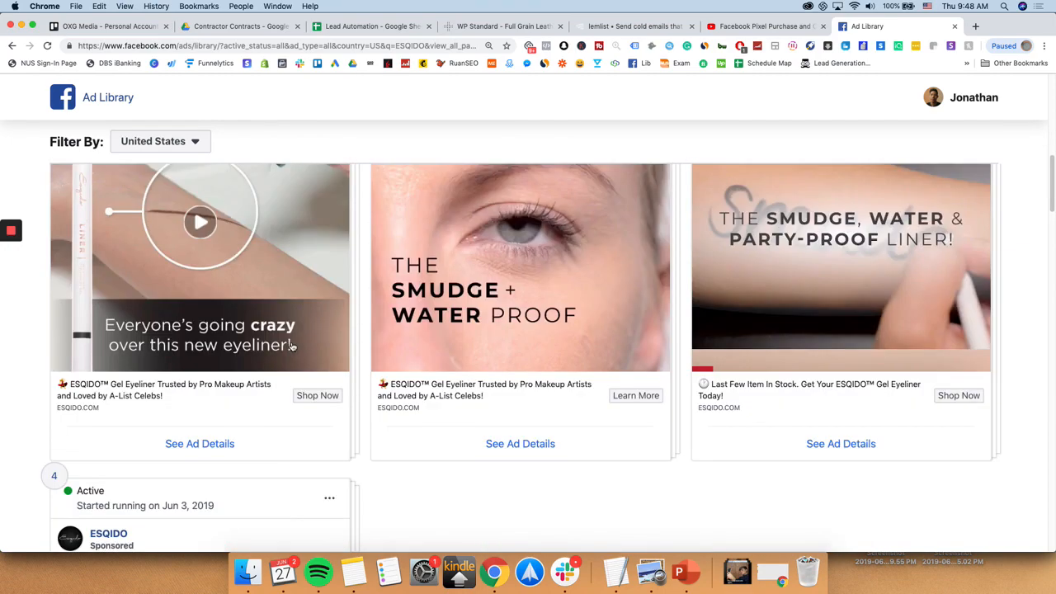
{"action": "scroll", "coordinate": [371, 322], "scroll_direction": "down", "scroll_amount": 2}
{"action": "scroll", "coordinate": [415, 329], "scroll_direction": "down", "scroll_amount": 4}
{"action": "scroll", "coordinate": [415, 329], "scroll_direction": "down", "scroll_amount": 3}
{"action": "scroll", "coordinate": [415, 329], "scroll_direction": "down", "scroll_amount": 3}
{"action": "scroll", "coordinate": [414, 329], "scroll_direction": "down", "scroll_amount": 5}
{"action": "scroll", "coordinate": [495, 313], "scroll_direction": "down", "scroll_amount": 3}
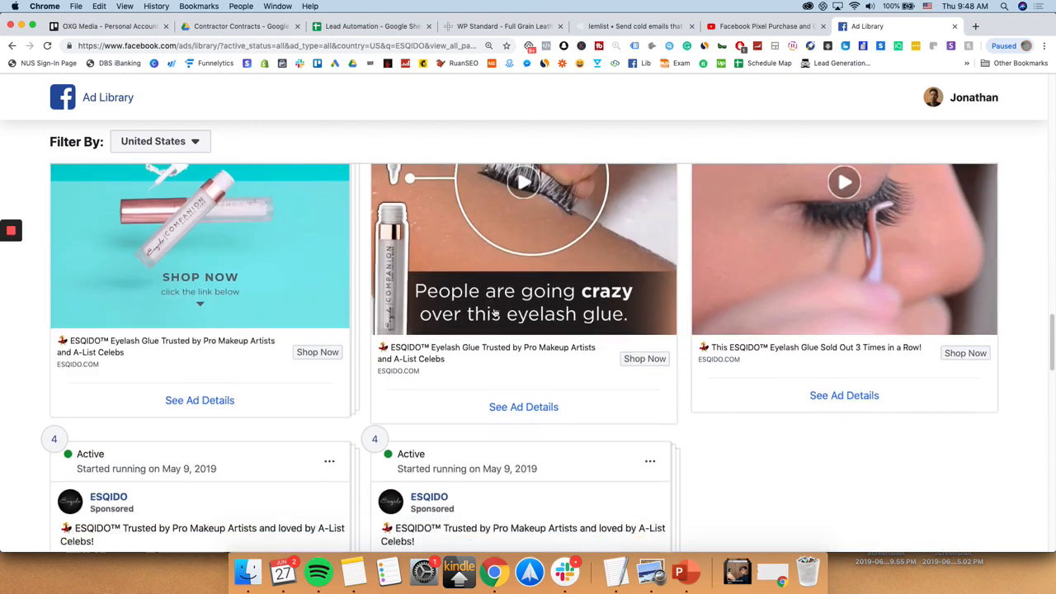
{"action": "scroll", "coordinate": [495, 313], "scroll_direction": "up", "scroll_amount": 2}
{"action": "scroll", "coordinate": [495, 312], "scroll_direction": "up", "scroll_amount": 2}
{"action": "scroll", "coordinate": [495, 312], "scroll_direction": "down", "scroll_amount": 3}
{"action": "scroll", "coordinate": [495, 313], "scroll_direction": "down", "scroll_amount": 6}
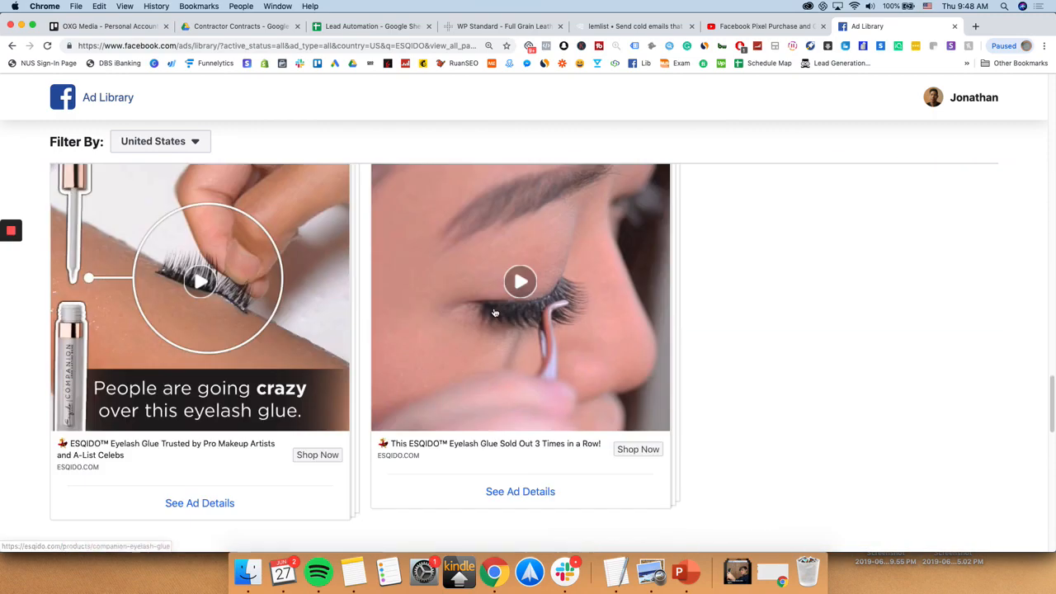
{"action": "scroll", "coordinate": [495, 313], "scroll_direction": "up", "scroll_amount": 3}
{"action": "scroll", "coordinate": [494, 312], "scroll_direction": "up", "scroll_amount": 2}
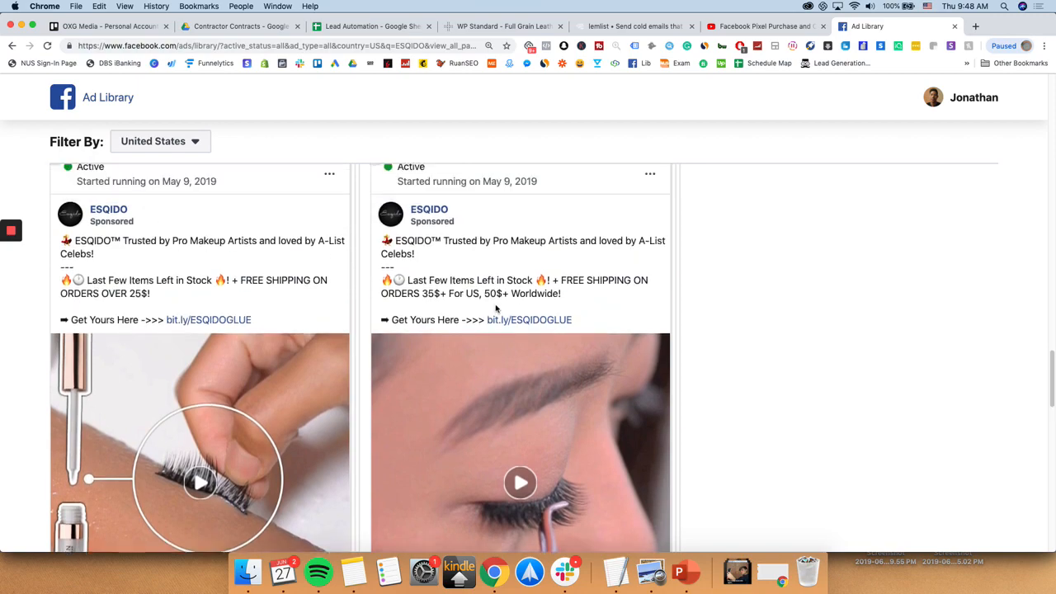
{"action": "scroll", "coordinate": [496, 308], "scroll_direction": "up", "scroll_amount": 1}
{"action": "scroll", "coordinate": [496, 307], "scroll_direction": "up", "scroll_amount": 1}
{"action": "scroll", "coordinate": [495, 307], "scroll_direction": "up", "scroll_amount": 9}
{"action": "scroll", "coordinate": [495, 307], "scroll_direction": "up", "scroll_amount": 2}
{"action": "scroll", "coordinate": [496, 309], "scroll_direction": "up", "scroll_amount": 4}
{"action": "scroll", "coordinate": [495, 308], "scroll_direction": "up", "scroll_amount": 2}
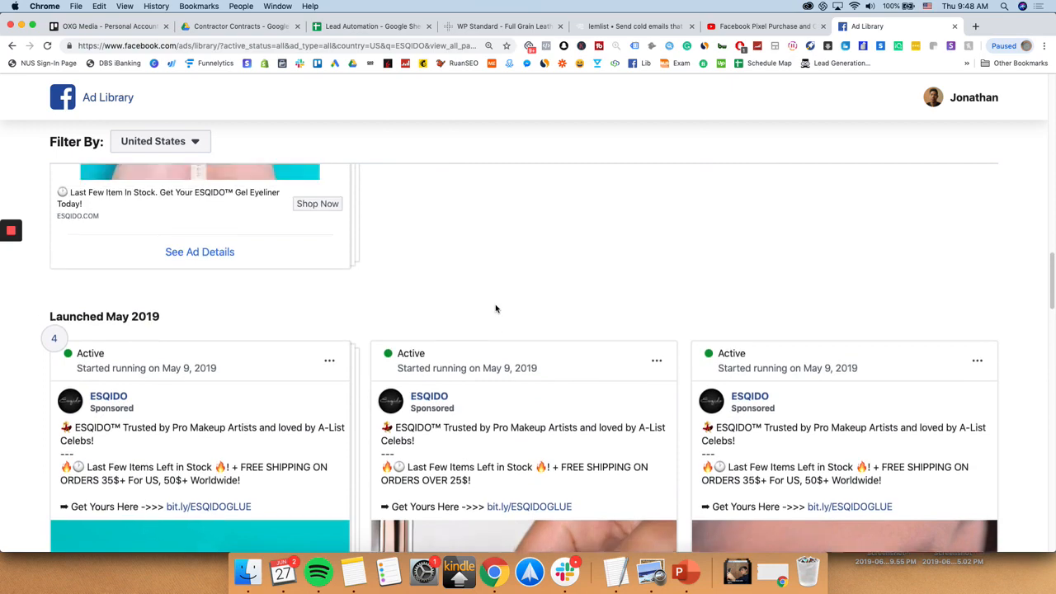
{"action": "scroll", "coordinate": [495, 306], "scroll_direction": "up", "scroll_amount": 5}
{"action": "left_click", "coordinate": [679, 569]}
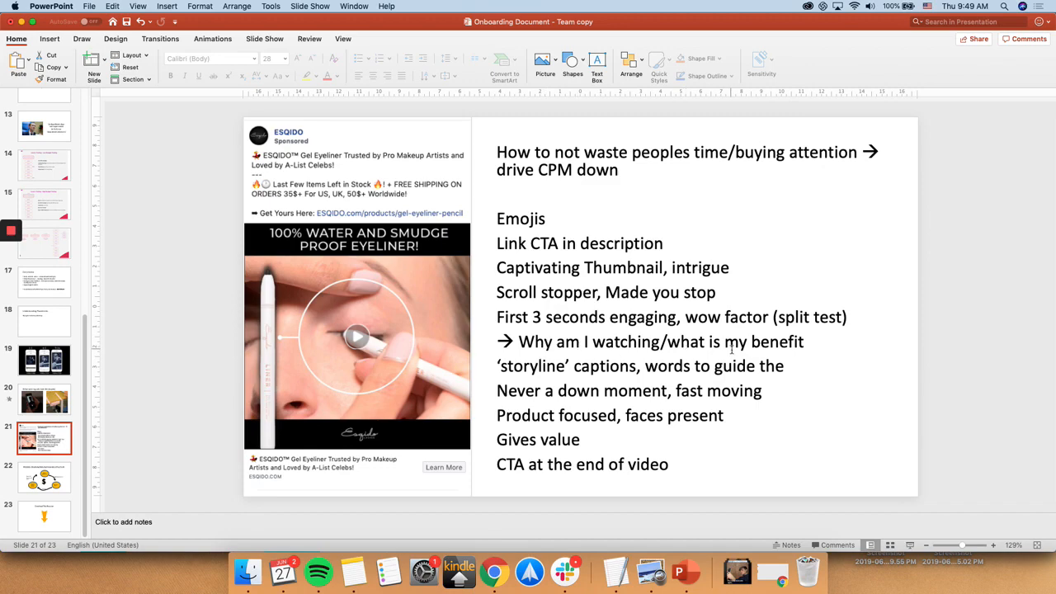
Replay the opening seconds of the left eyeliner spray-test ad, rewinding it to the start twice.
{"action": "left_click", "coordinate": [503, 569]}
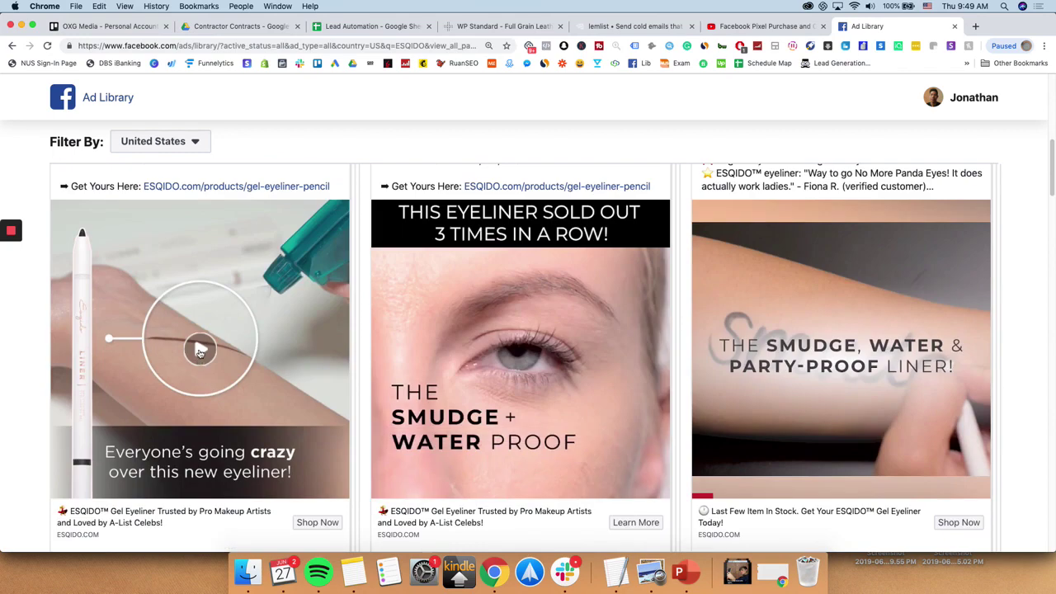
{"action": "left_click", "coordinate": [200, 350]}
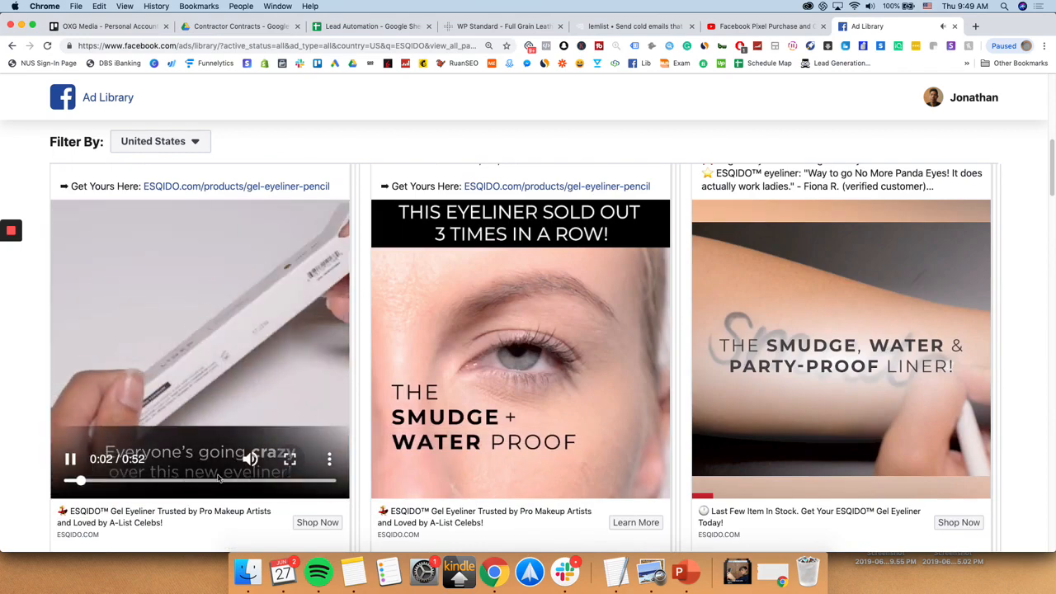
{"action": "left_click", "coordinate": [89, 484]}
{"action": "left_click_drag", "start_coordinate": [88, 484], "coordinate": [69, 481]}
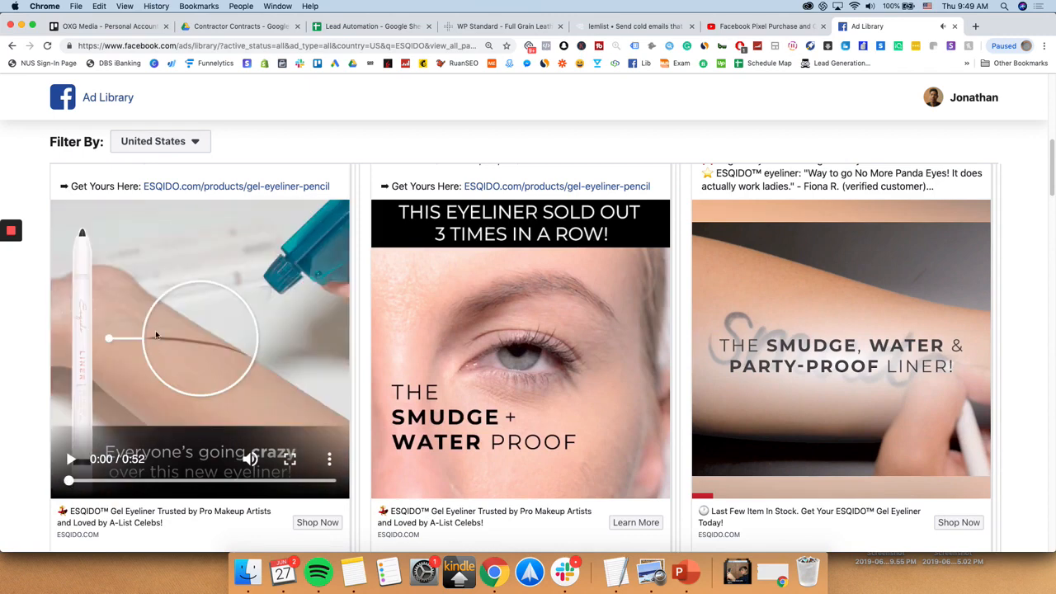
{"action": "left_click", "coordinate": [70, 459]}
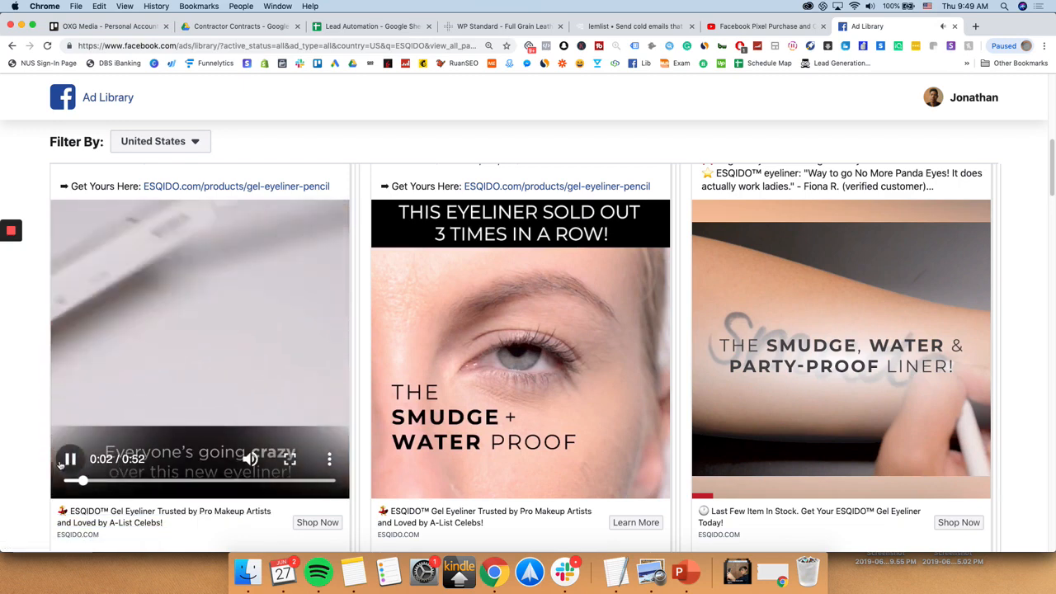
{"action": "left_click", "coordinate": [70, 458]}
{"action": "left_click_drag", "start_coordinate": [92, 481], "coordinate": [68, 481]}
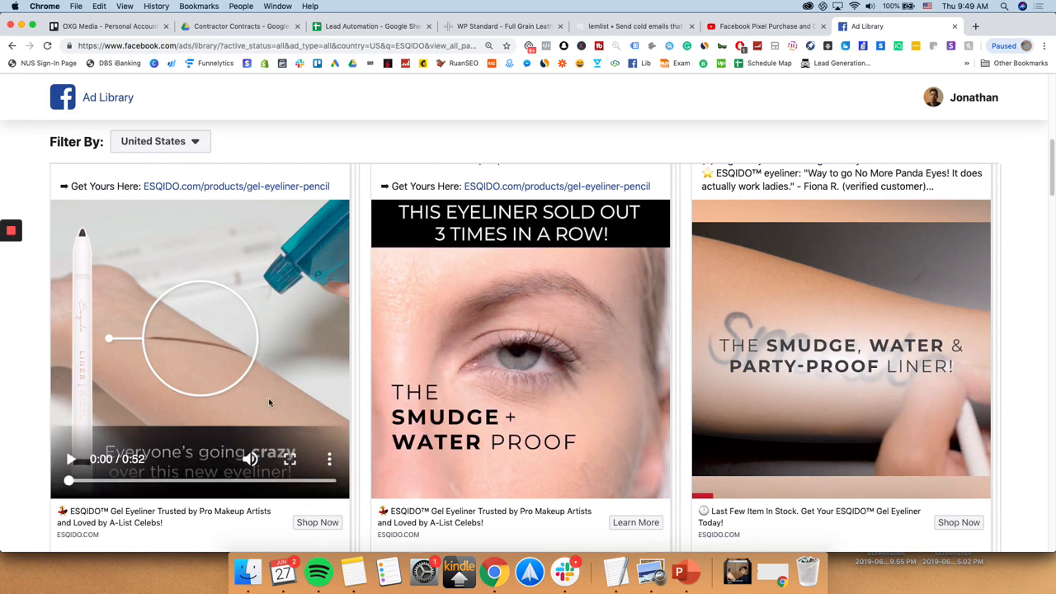
{"action": "scroll", "coordinate": [320, 368], "scroll_direction": "up", "scroll_amount": 3}
{"action": "scroll", "coordinate": [318, 366], "scroll_direction": "down", "scroll_amount": 1}
{"action": "scroll", "coordinate": [493, 344], "scroll_direction": "down", "scroll_amount": 1}
{"action": "scroll", "coordinate": [545, 367], "scroll_direction": "down", "scroll_amount": 2}
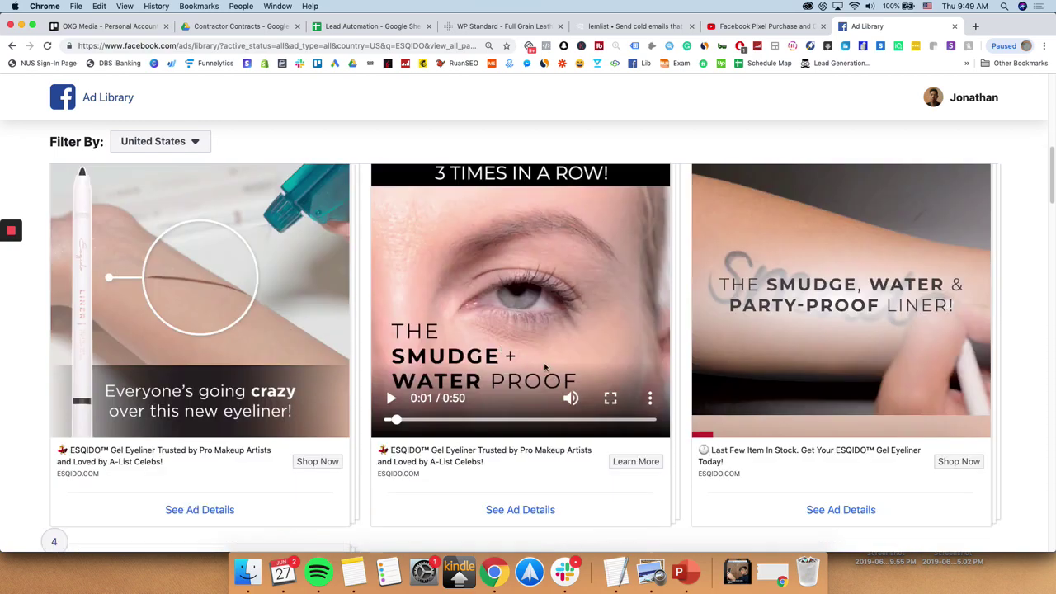
Bring the onboarding deck back to the front on slide 21.
{"action": "left_click", "coordinate": [686, 571]}
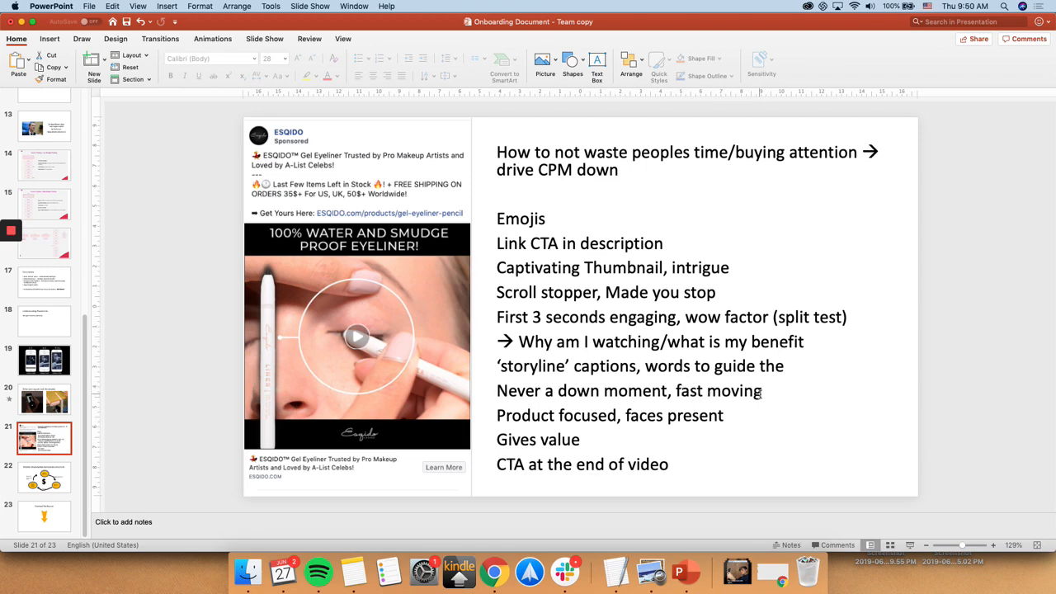
Flip between the deck and the Ad Library, then play and skip through the middle eyeliner ad.
{"action": "left_click", "coordinate": [494, 571]}
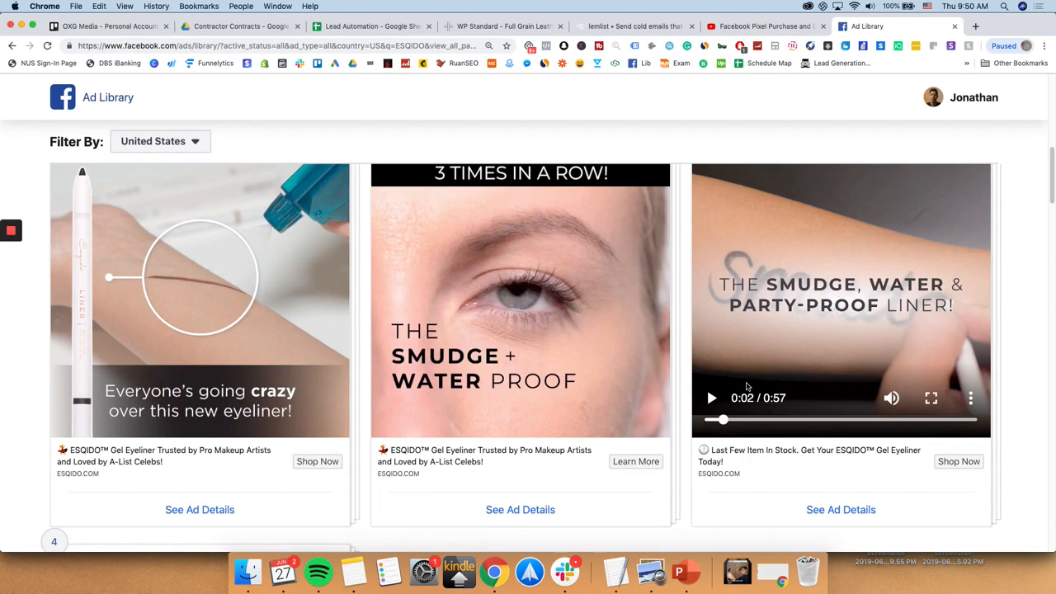
{"action": "left_click", "coordinate": [691, 583]}
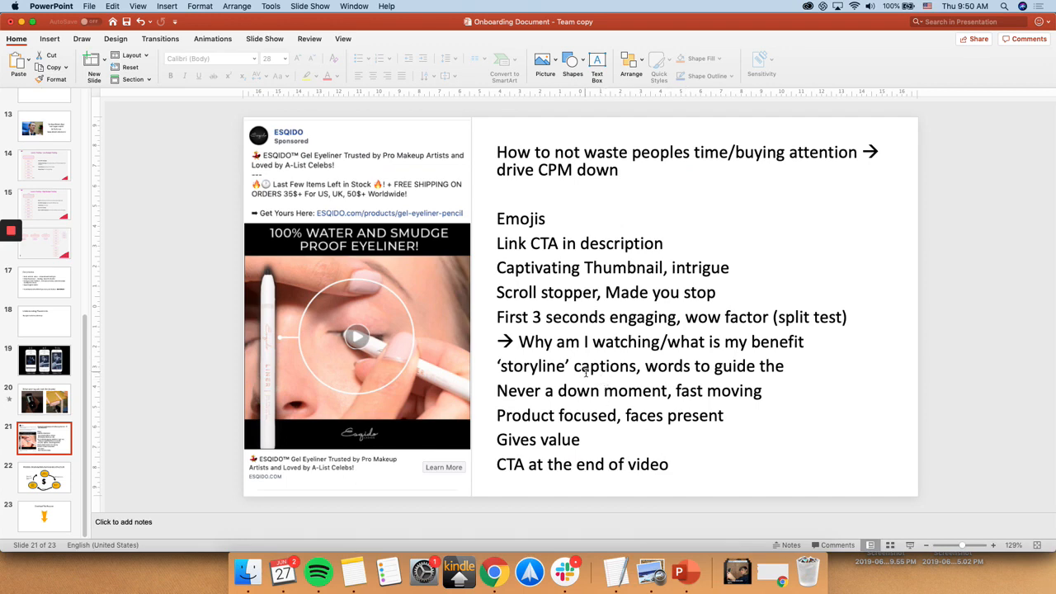
{"action": "left_click", "coordinate": [494, 570]}
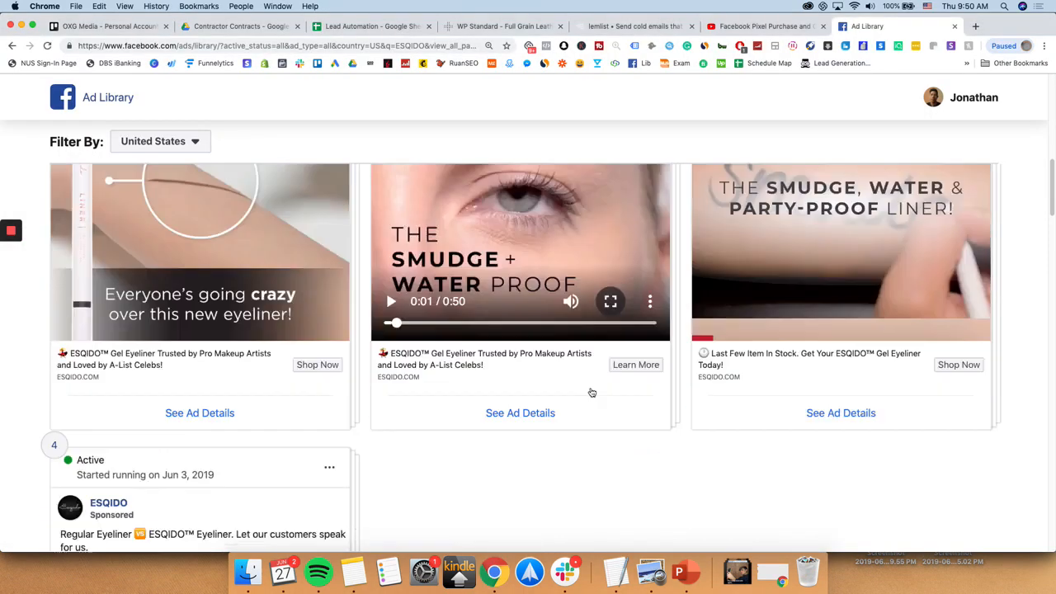
{"action": "scroll", "coordinate": [591, 392], "scroll_direction": "down", "scroll_amount": 5}
{"action": "scroll", "coordinate": [591, 387], "scroll_direction": "down", "scroll_amount": 3}
{"action": "scroll", "coordinate": [592, 388], "scroll_direction": "up", "scroll_amount": 10}
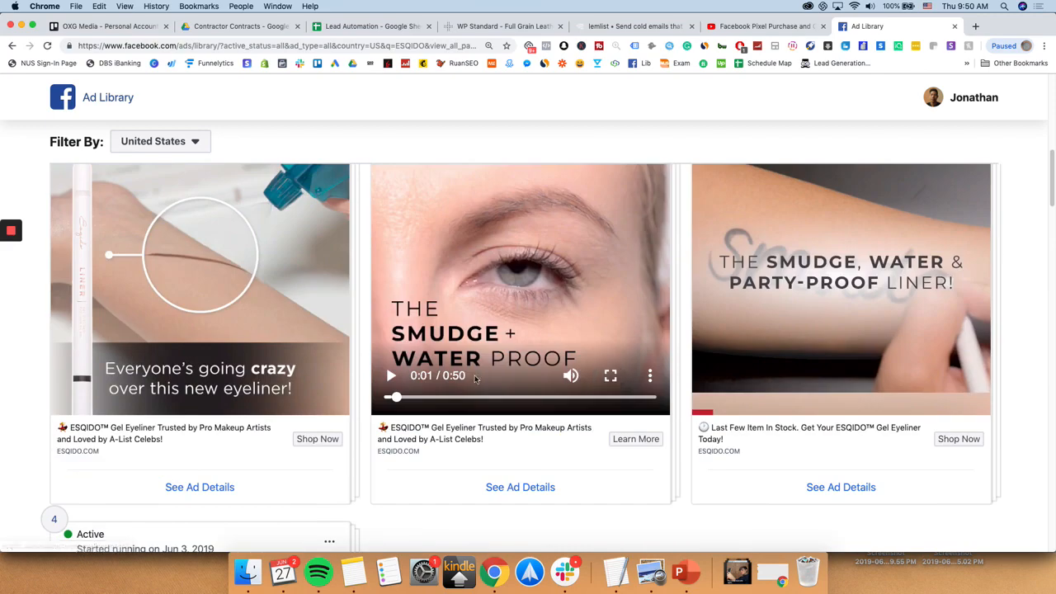
{"action": "left_click", "coordinate": [390, 375]}
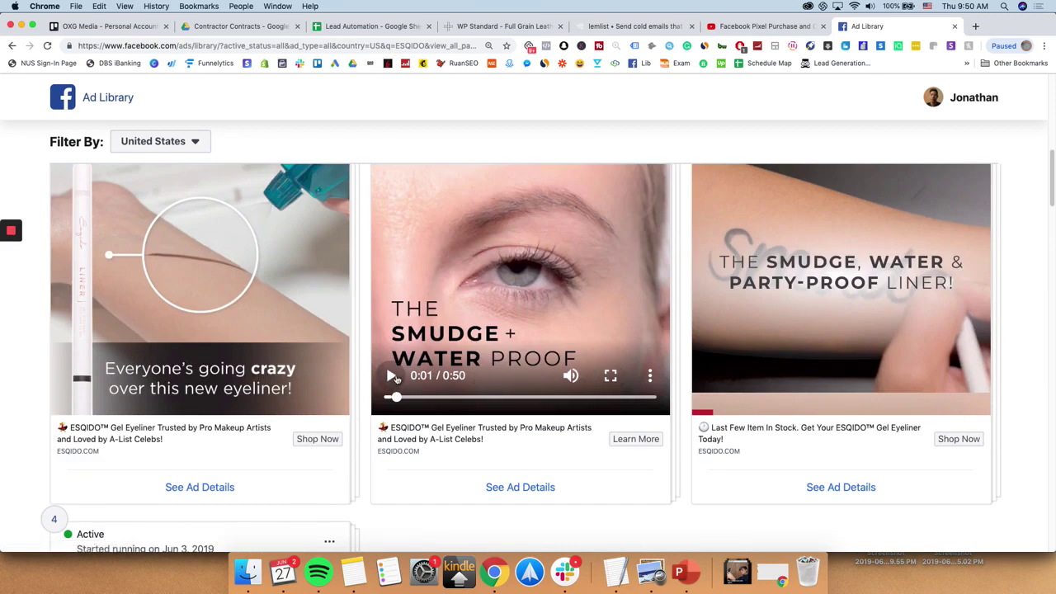
{"action": "left_click", "coordinate": [437, 398]}
{"action": "scroll", "coordinate": [461, 412], "scroll_direction": "up", "scroll_amount": 2}
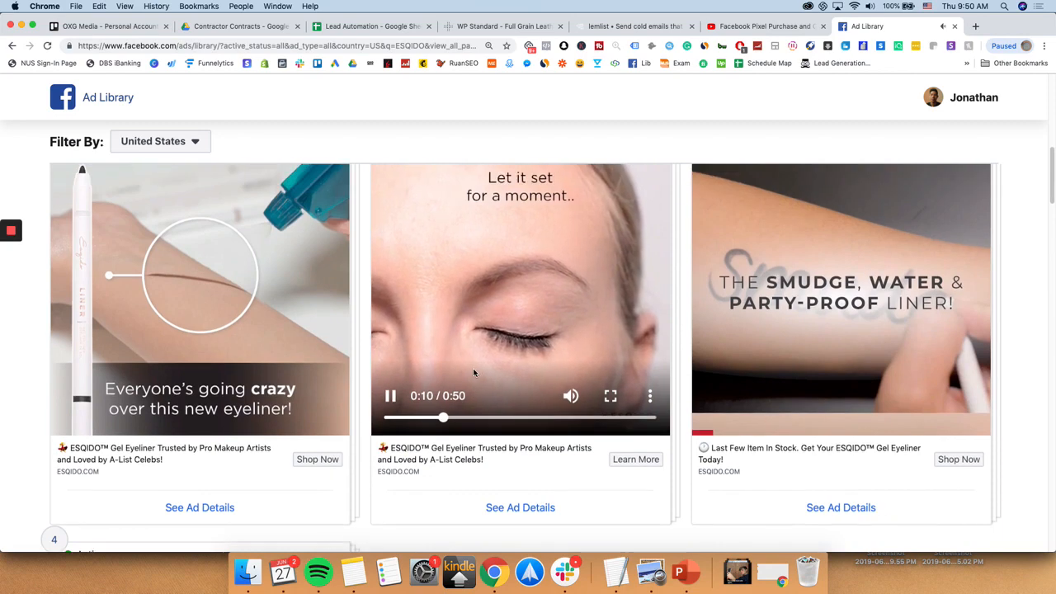
{"action": "left_click_drag", "start_coordinate": [478, 435], "coordinate": [561, 434]}
{"action": "scroll", "coordinate": [355, 446], "scroll_direction": "up", "scroll_amount": 3}
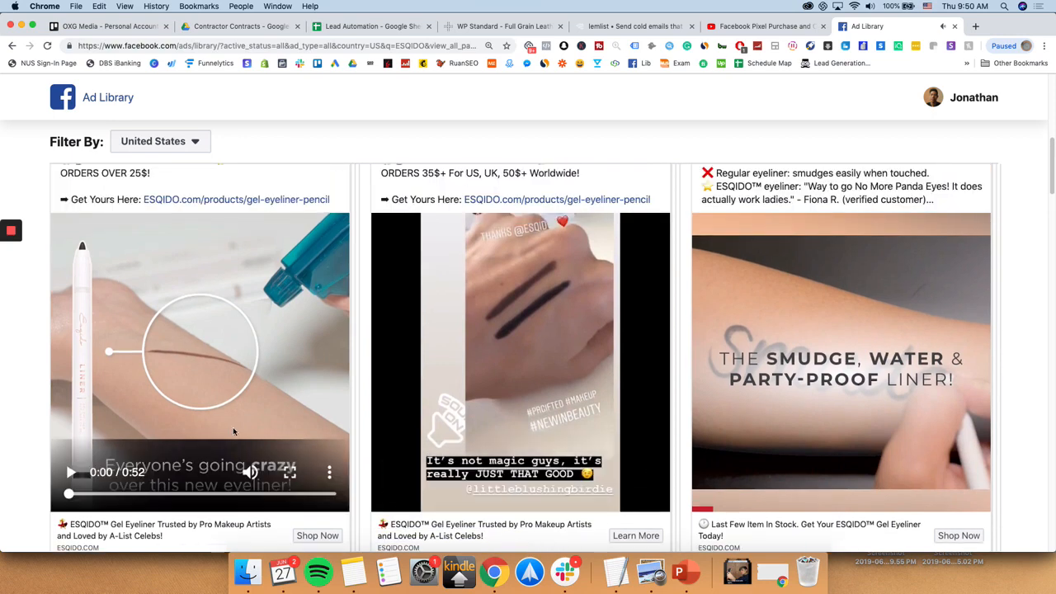
Sample the first eyeliner ad partway through, then return to slide 21 in PowerPoint.
{"action": "left_click", "coordinate": [83, 494]}
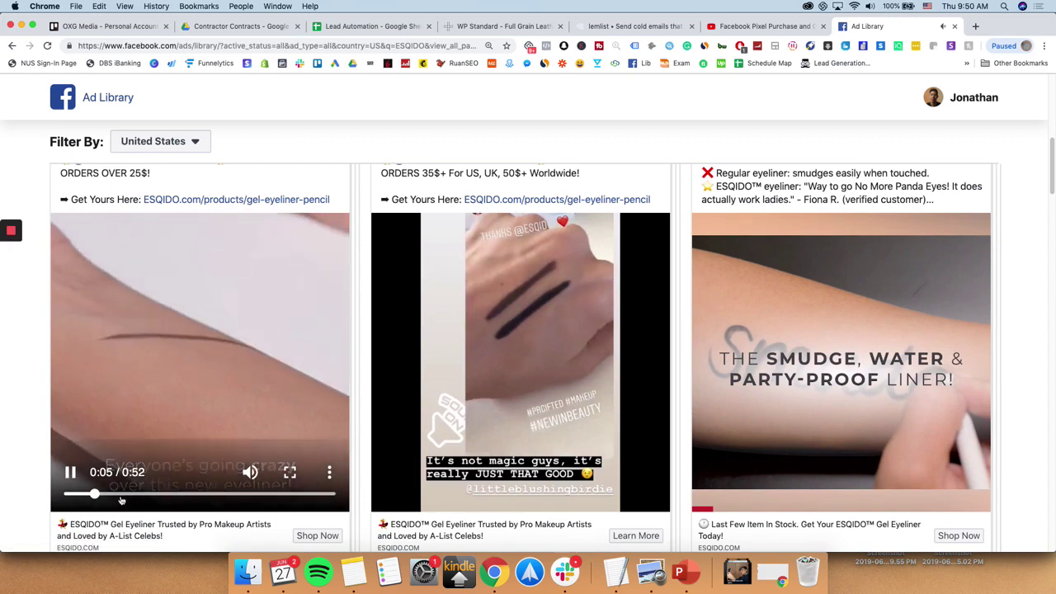
{"action": "left_click", "coordinate": [119, 494]}
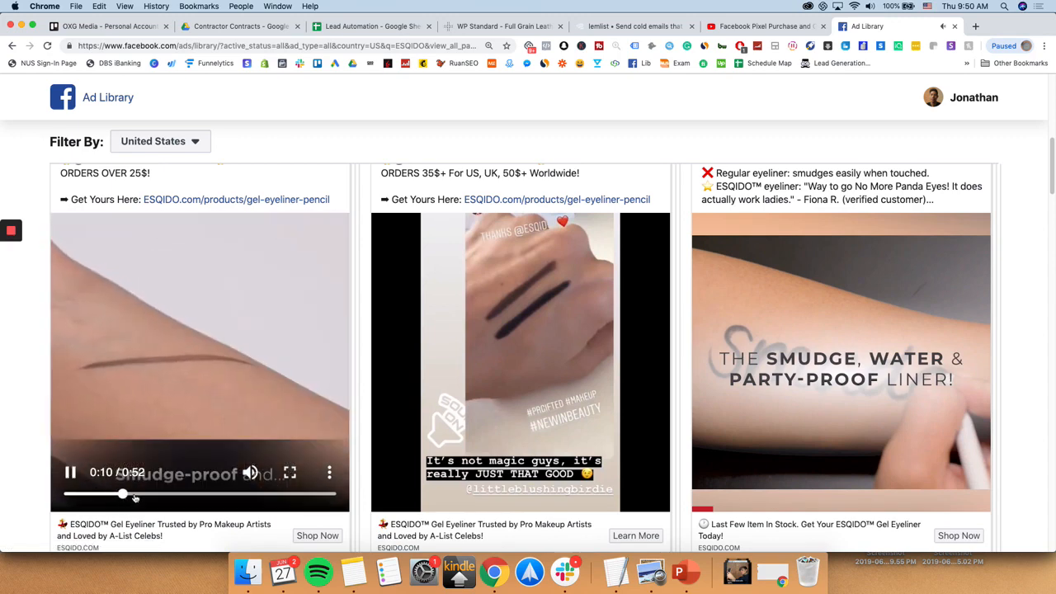
{"action": "mouse_move", "coordinate": [142, 495]}
{"action": "left_mouse_down"}
{"action": "mouse_move", "coordinate": [176, 497]}
{"action": "mouse_move", "coordinate": [98, 494]}
{"action": "left_mouse_up"}
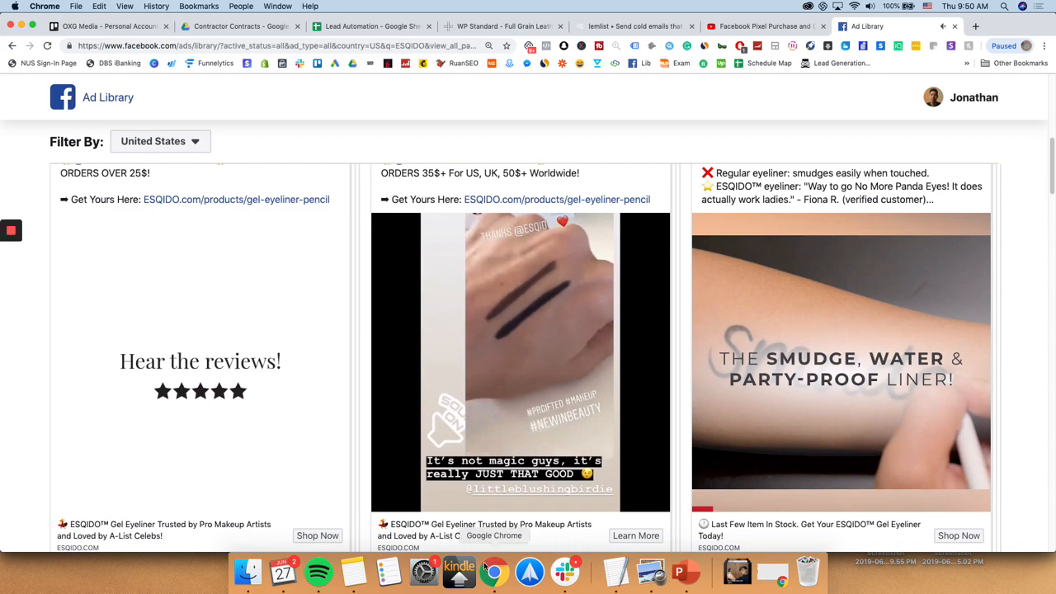
{"action": "left_click", "coordinate": [676, 575]}
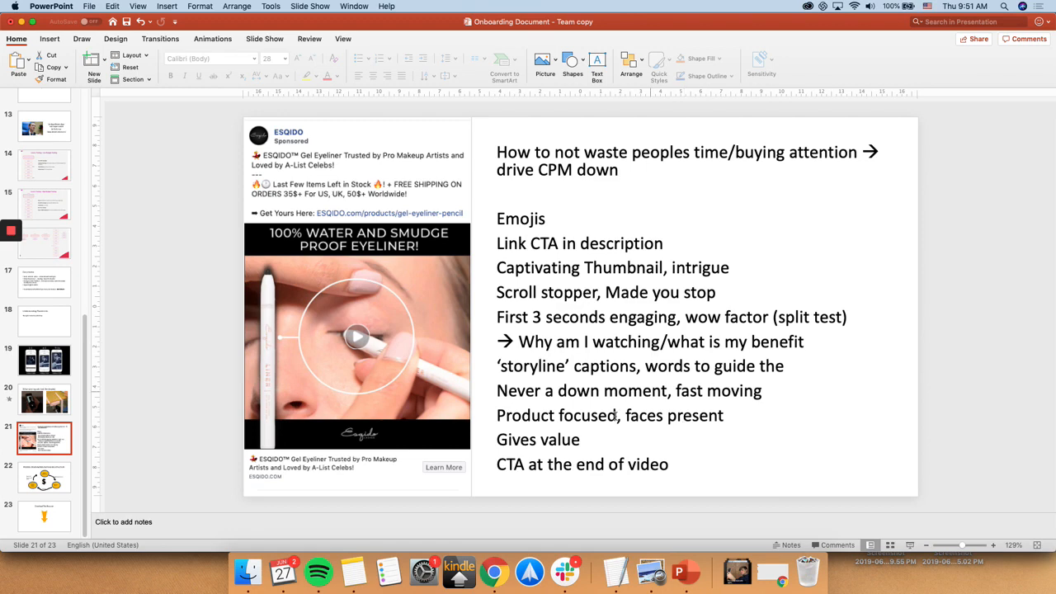
Scrub the first eyeliner ad to its Shop Now end screen, checking the deck in between.
{"action": "left_click", "coordinate": [493, 570]}
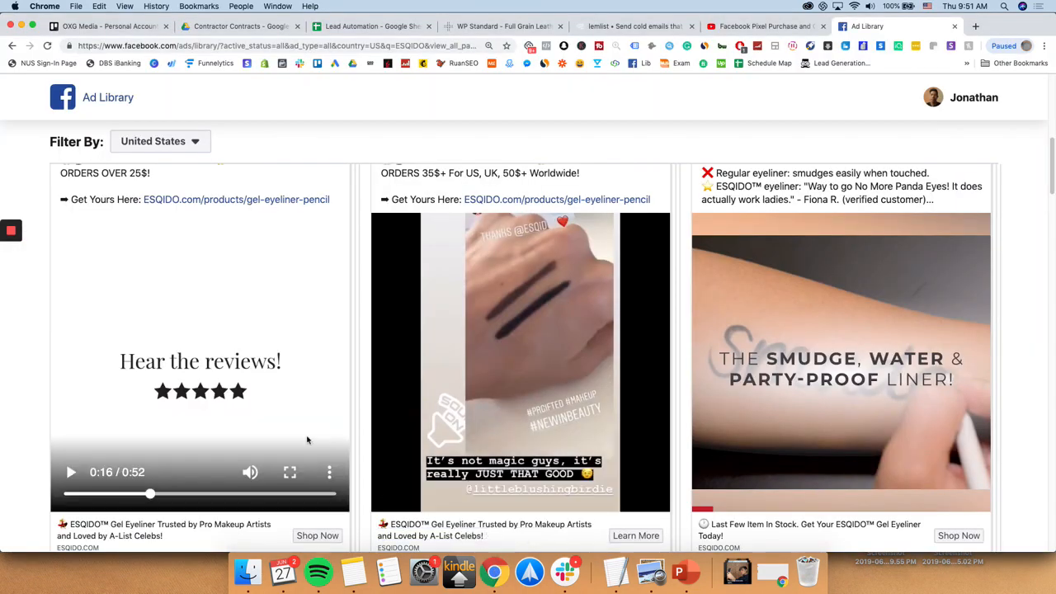
{"action": "left_click_drag", "start_coordinate": [176, 489], "coordinate": [305, 501]}
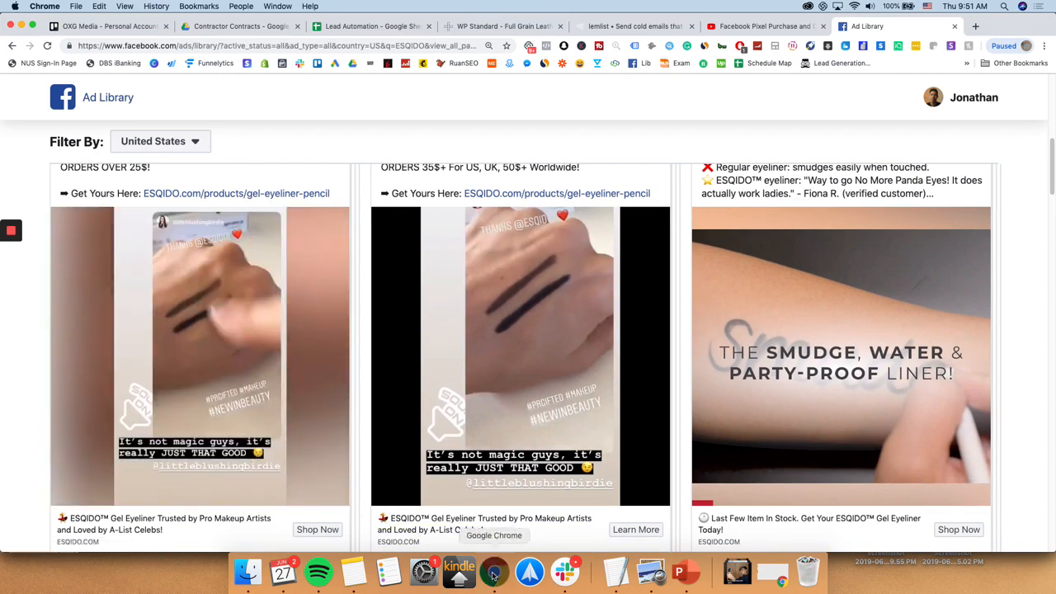
{"action": "mouse_move", "coordinate": [519, 355]}
{"action": "left_click", "coordinate": [678, 570]}
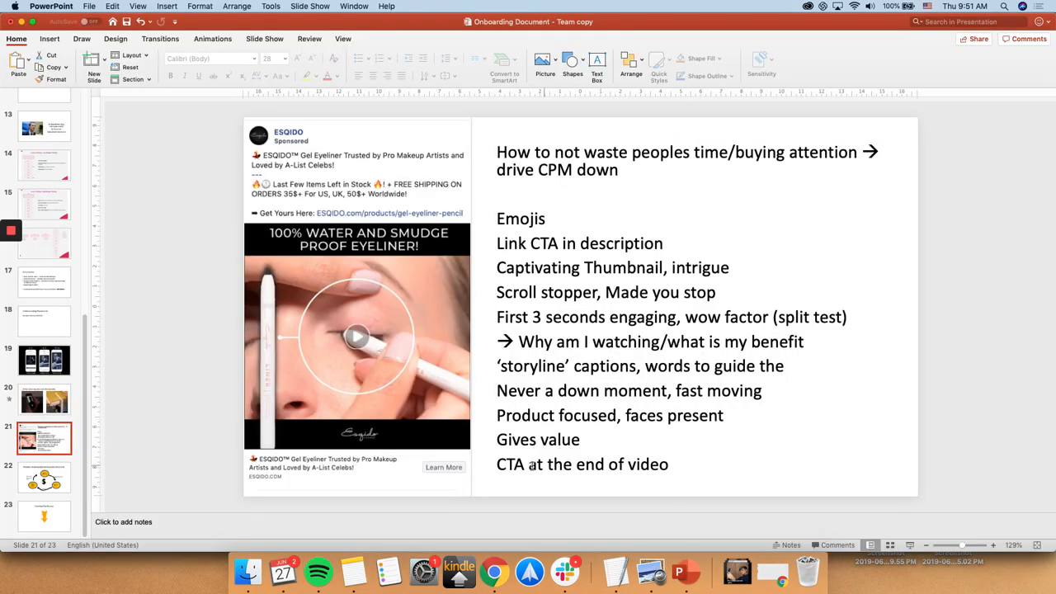
{"action": "left_click", "coordinate": [494, 571]}
{"action": "left_click_drag", "start_coordinate": [237, 487], "coordinate": [341, 492]}
{"action": "left_click", "coordinate": [330, 490]}
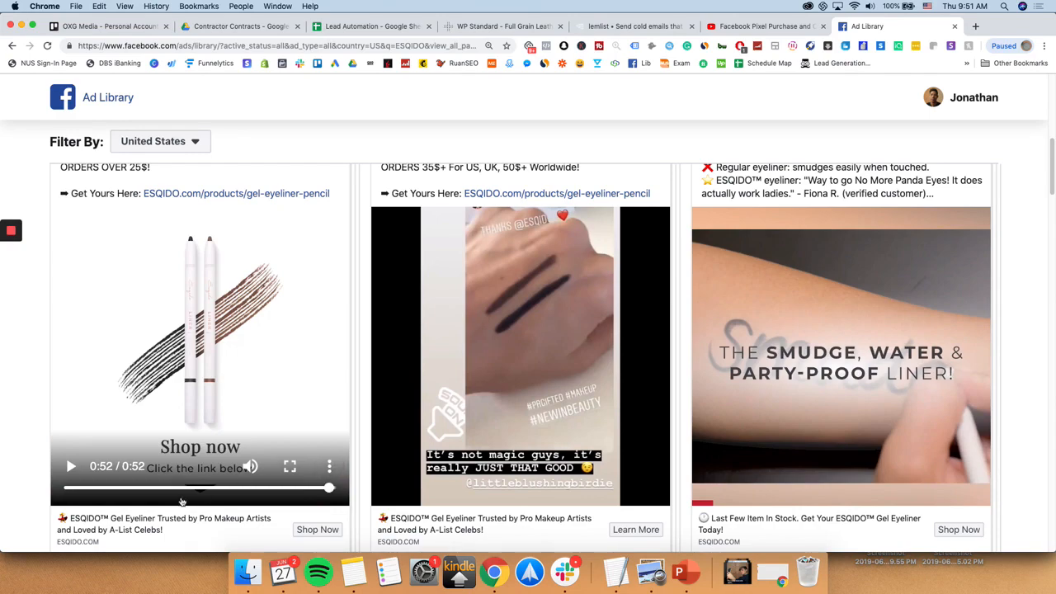
{"action": "scroll", "coordinate": [208, 504], "scroll_direction": "down", "scroll_amount": 3}
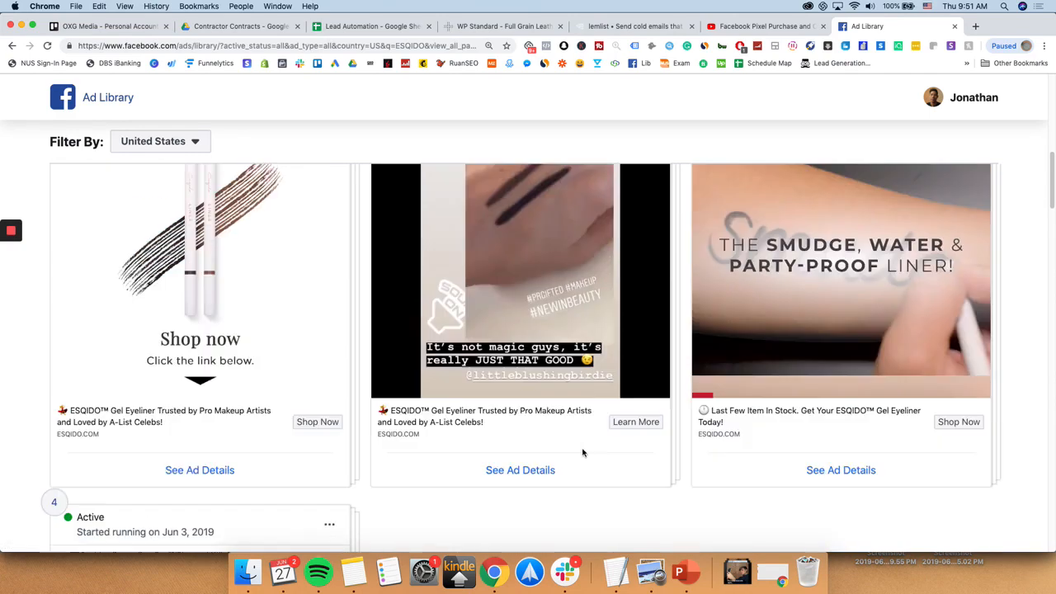
{"action": "scroll", "coordinate": [582, 450], "scroll_direction": "down", "scroll_amount": 4}
{"action": "scroll", "coordinate": [558, 438], "scroll_direction": "up", "scroll_amount": 6}
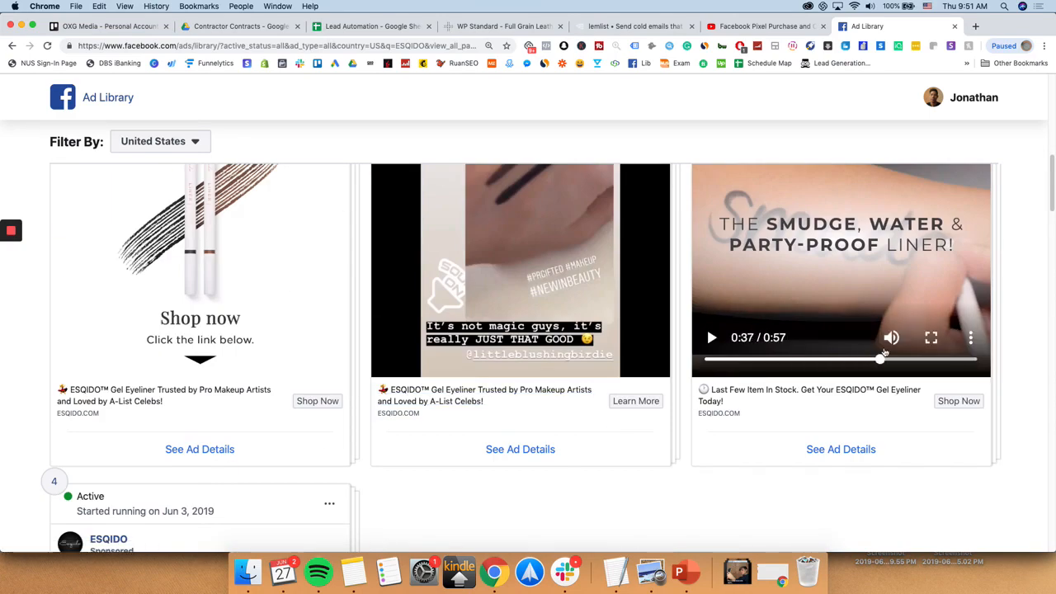
Drag the third ad video's seek bar to its end screen.
{"action": "left_click_drag", "start_coordinate": [725, 361], "coordinate": [957, 360]}
{"action": "scroll", "coordinate": [854, 426], "scroll_direction": "up", "scroll_amount": 3}
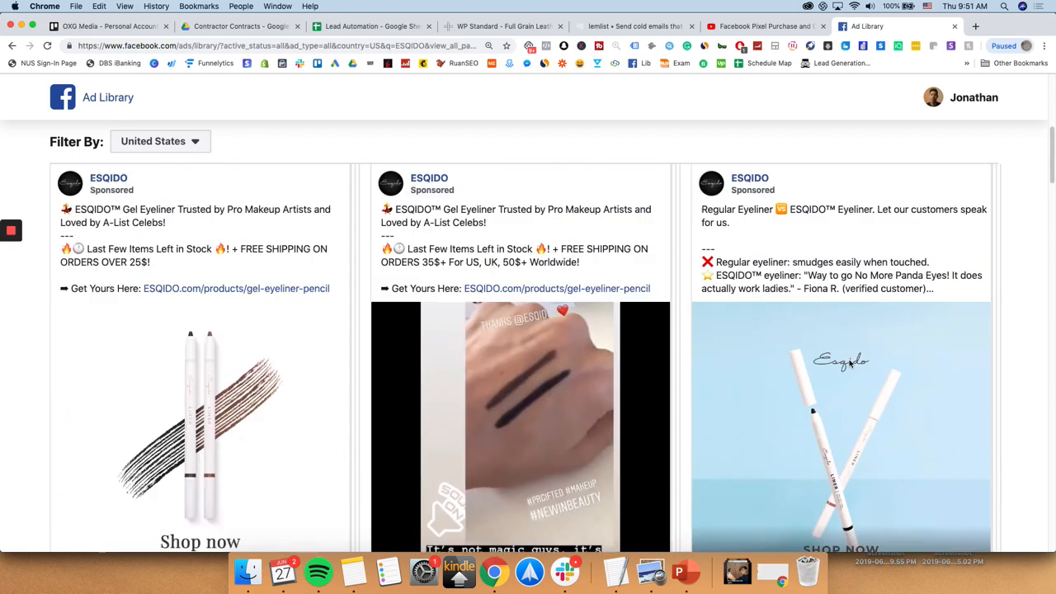
{"action": "scroll", "coordinate": [825, 371], "scroll_direction": "down", "scroll_amount": 1}
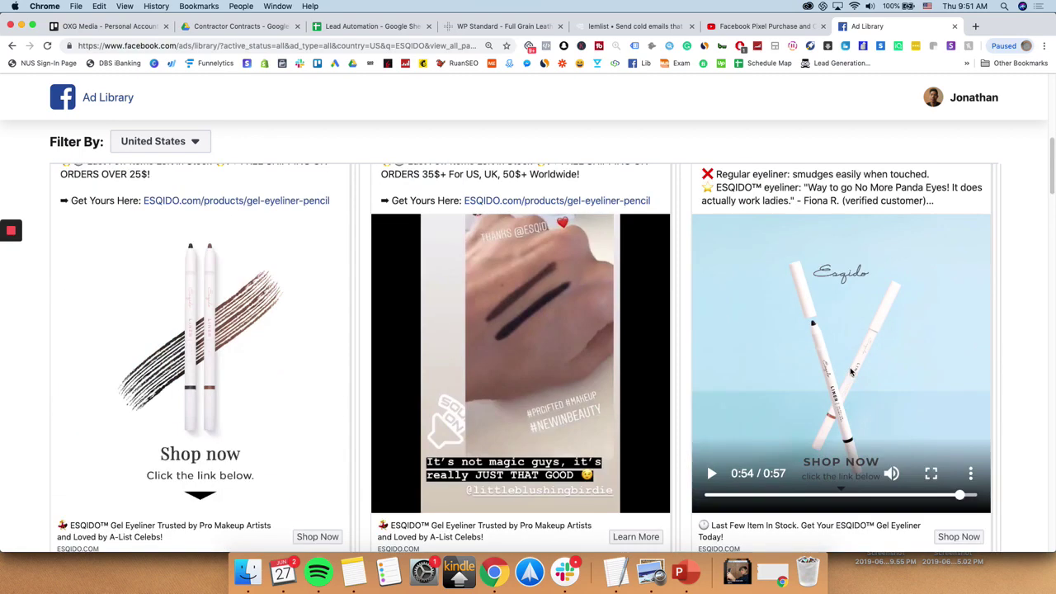
Return to the onboarding deck and show slide 22, 'Process-Driven Workflow Flywheel Structure'.
{"action": "left_click", "coordinate": [678, 572]}
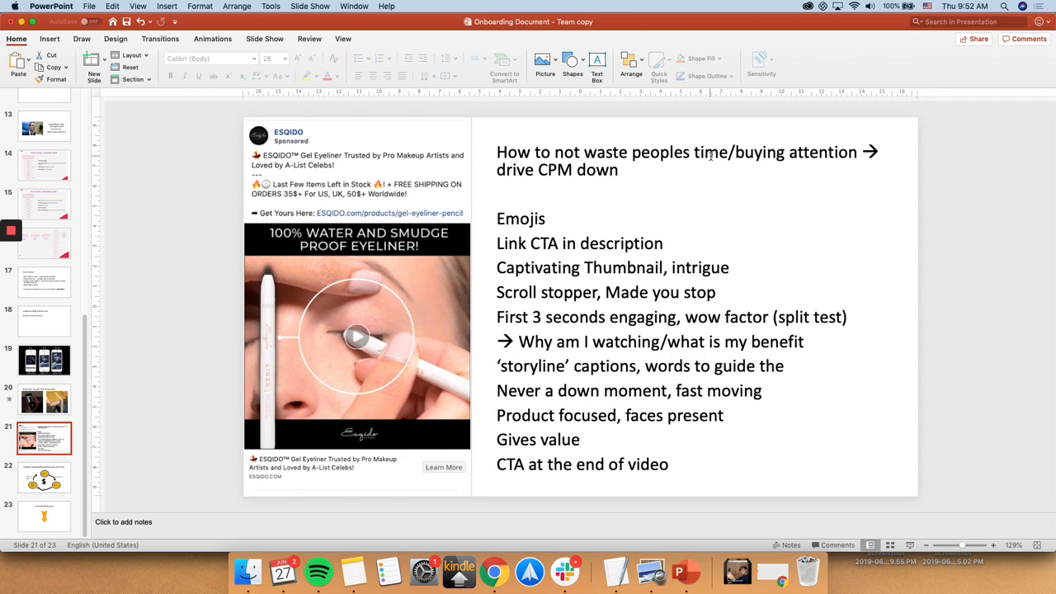
{"action": "left_click", "coordinate": [44, 478]}
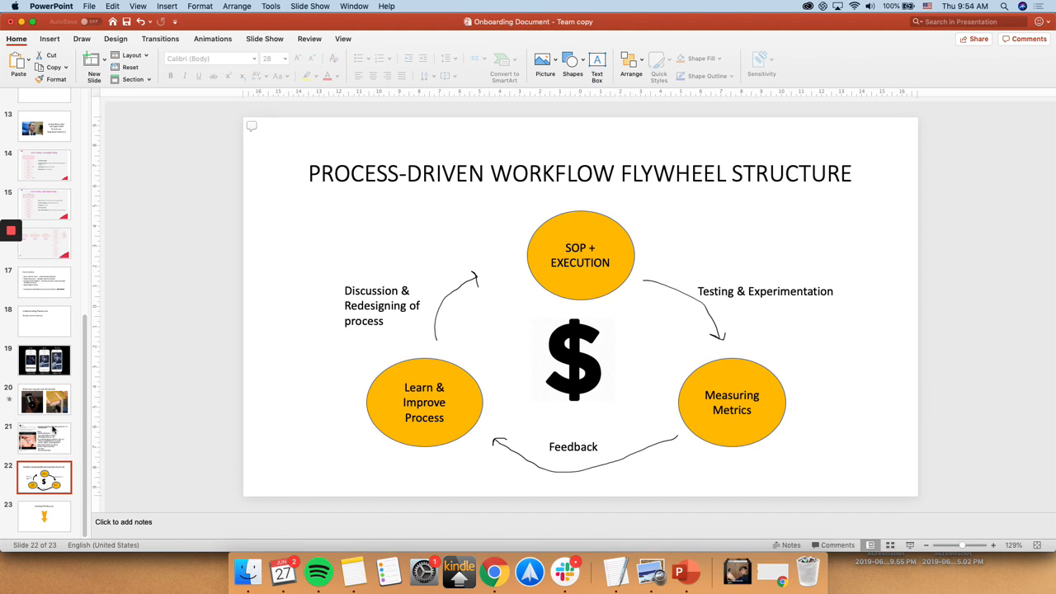
Show slide 23, the final 'Download This Resource' slide with the orange down arrow.
{"action": "left_click", "coordinate": [44, 516]}
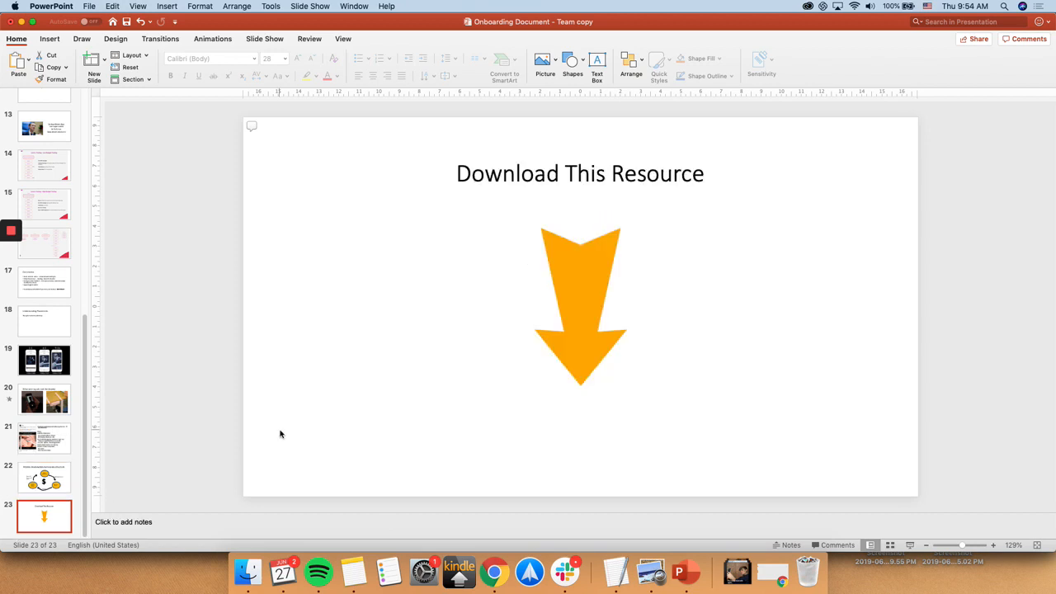